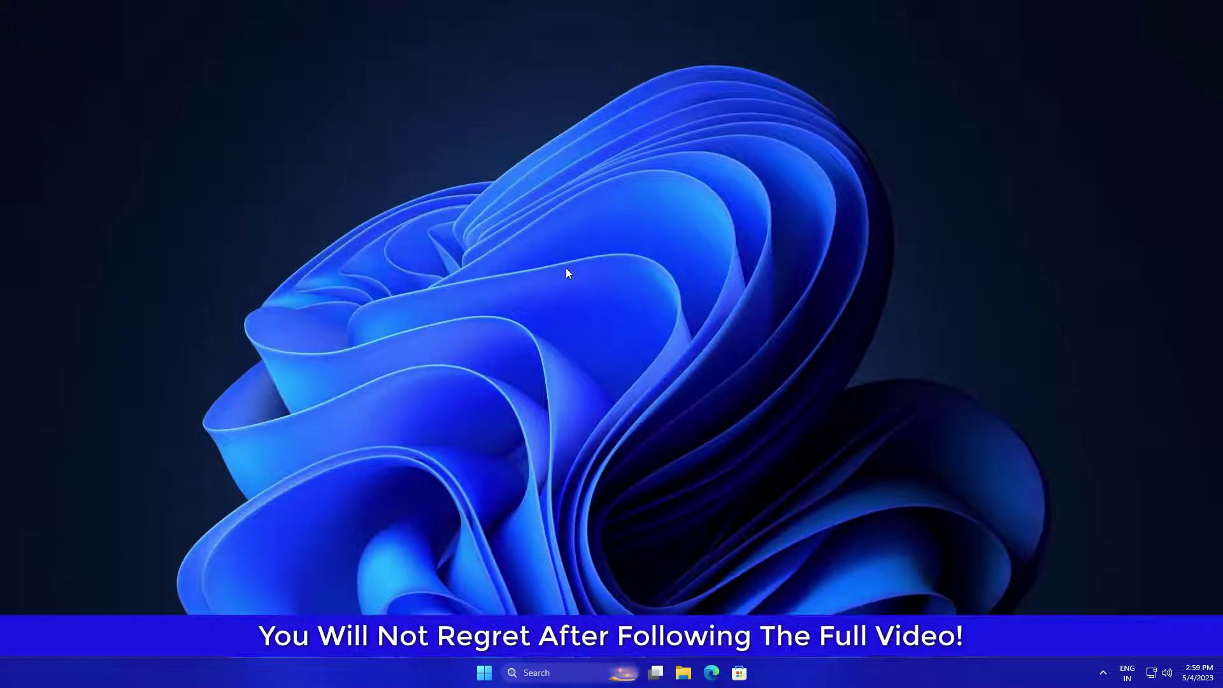
- Check the Memory page in Task Manager (2.5 of 4.0 GB in use), then close Task Manager
key(ctrl+shift+Escape)
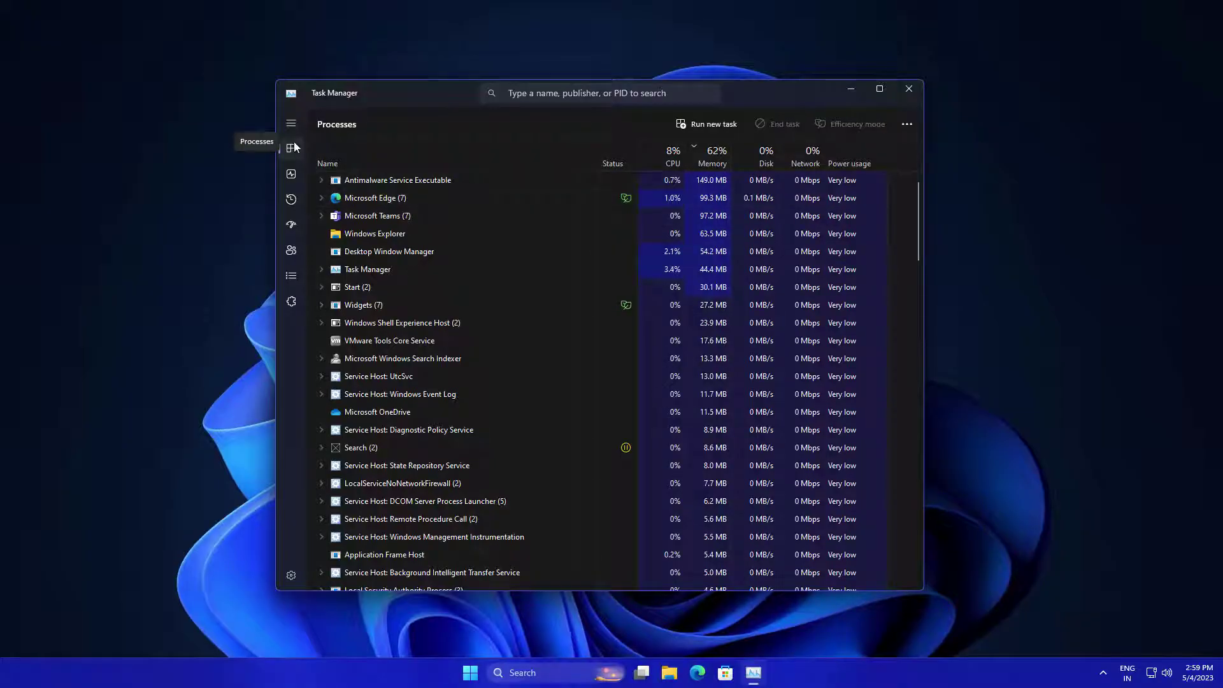
click(293, 175)
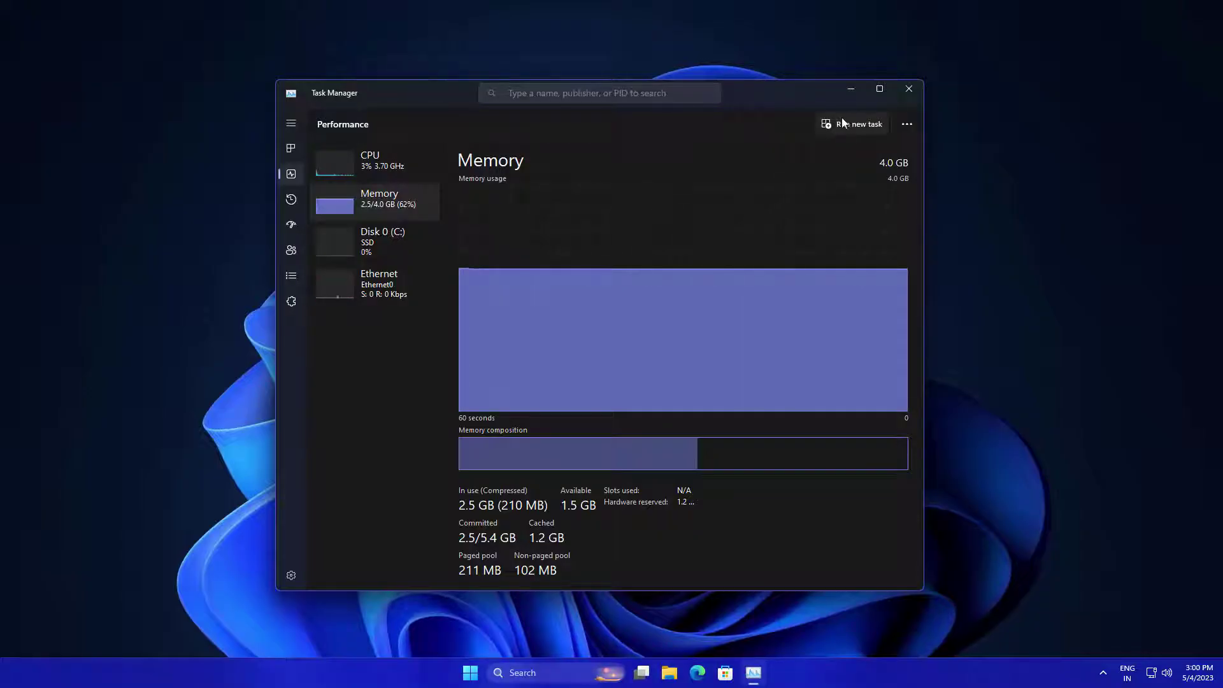
click(908, 90)
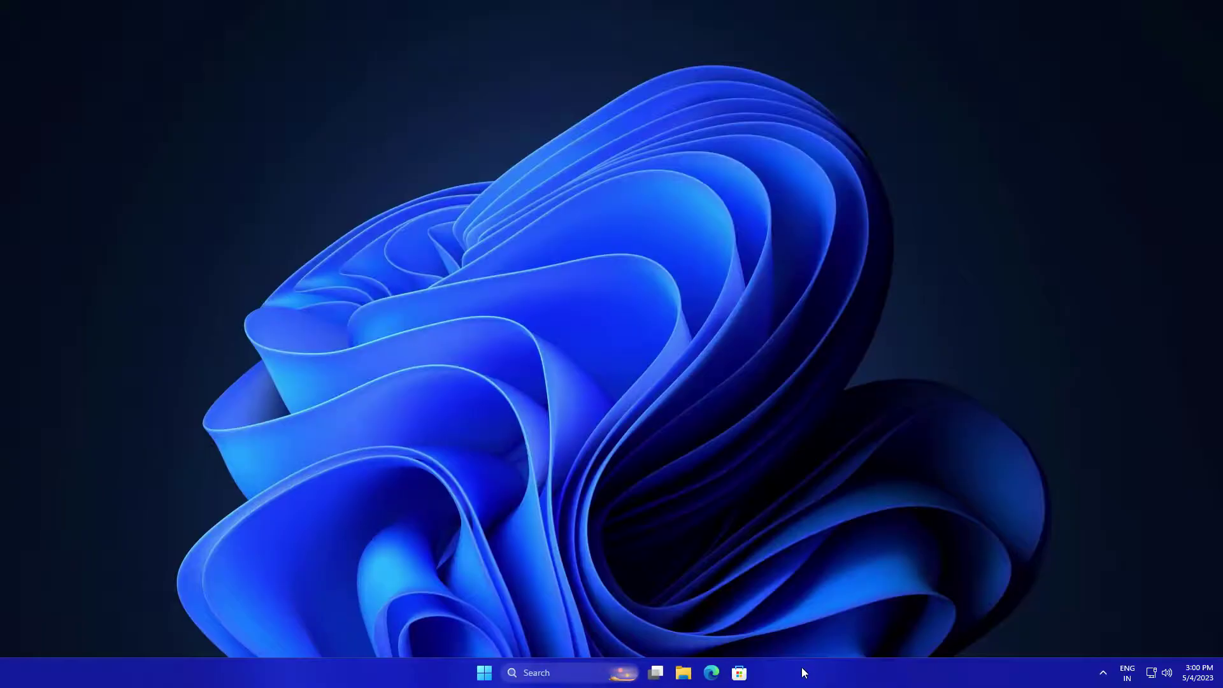
- Reopen Task Manager from the taskbar's right-click menu
right_click(805, 666)
click(819, 627)
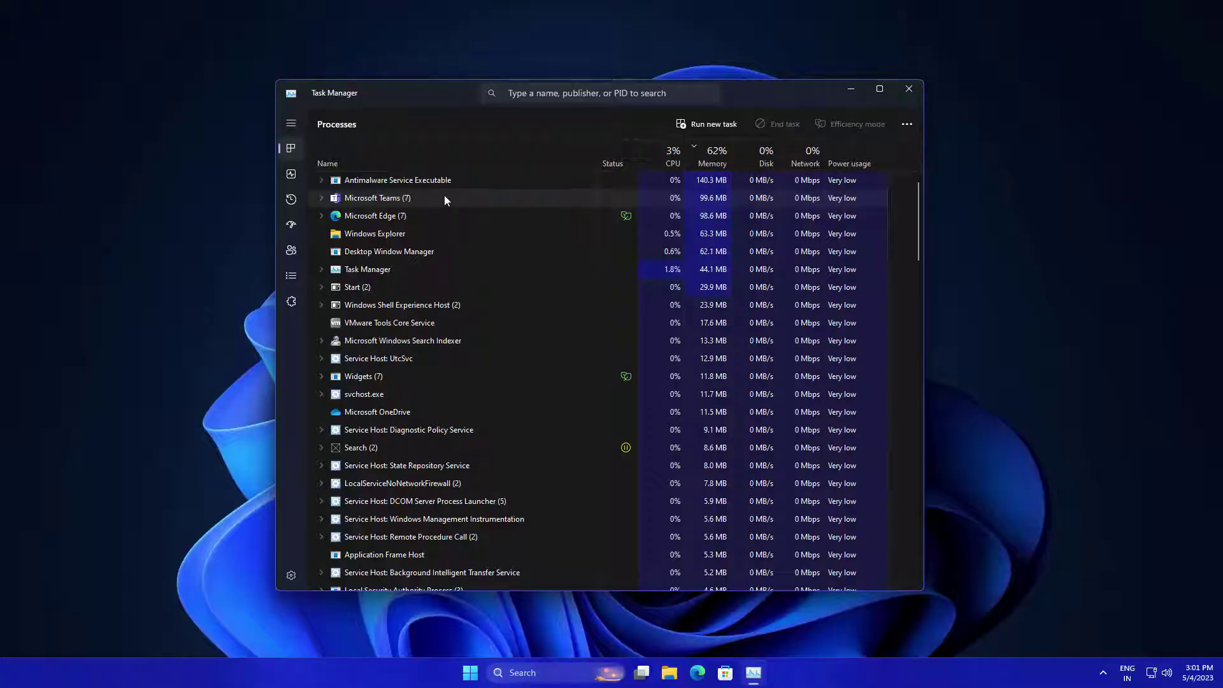
- Launch Command Prompt as administrator by searching 'cmd'
key(super+s)
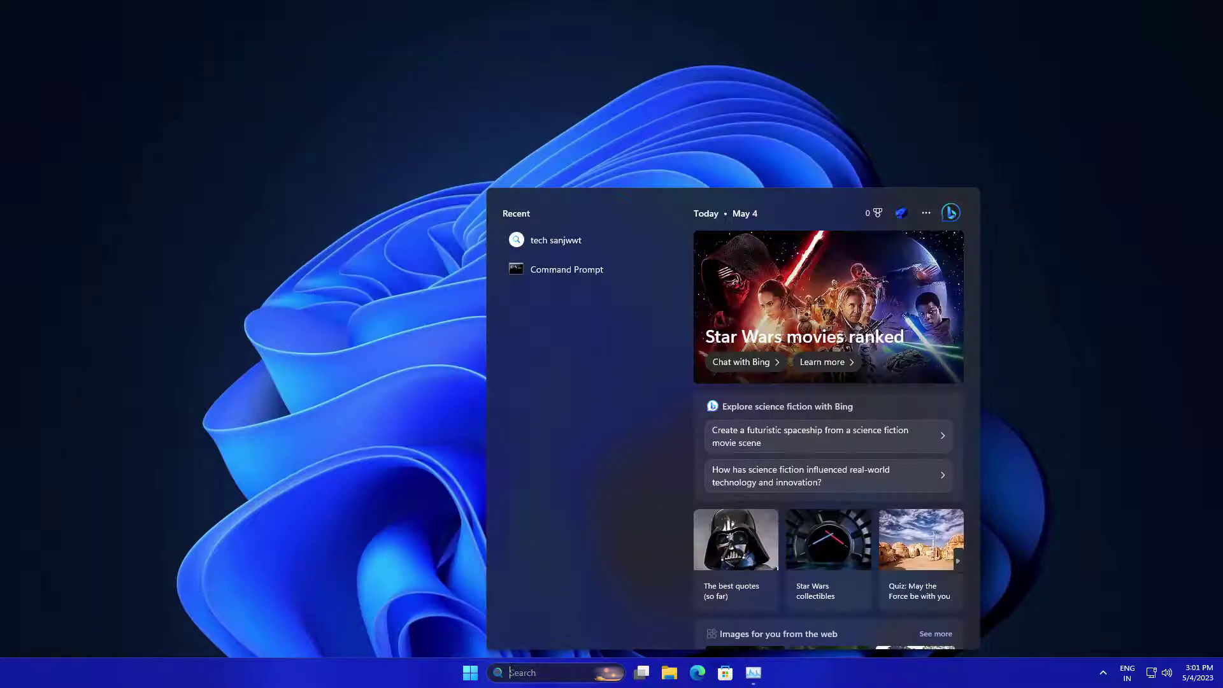
text(cmd)
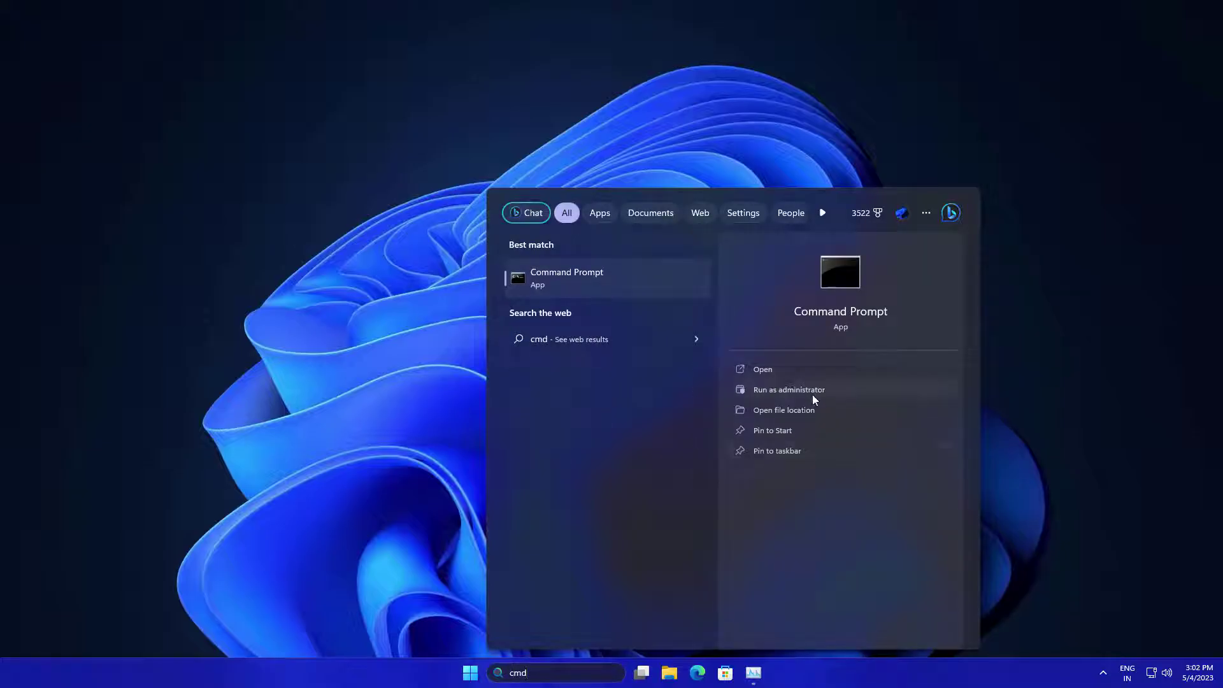
click(812, 395)
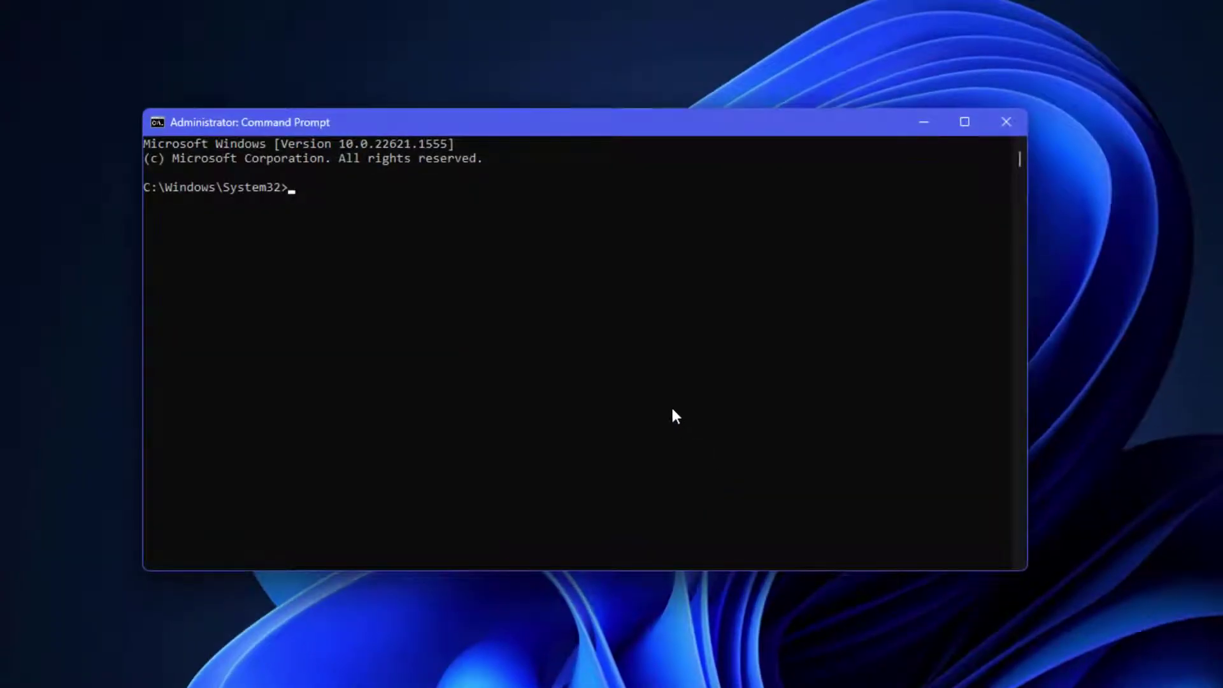
- Run the pasted winget uninstall for Windows Web Experience Pack, answering y to the source terms
text(winget uninstall "windows web experience pack")
key(Return)
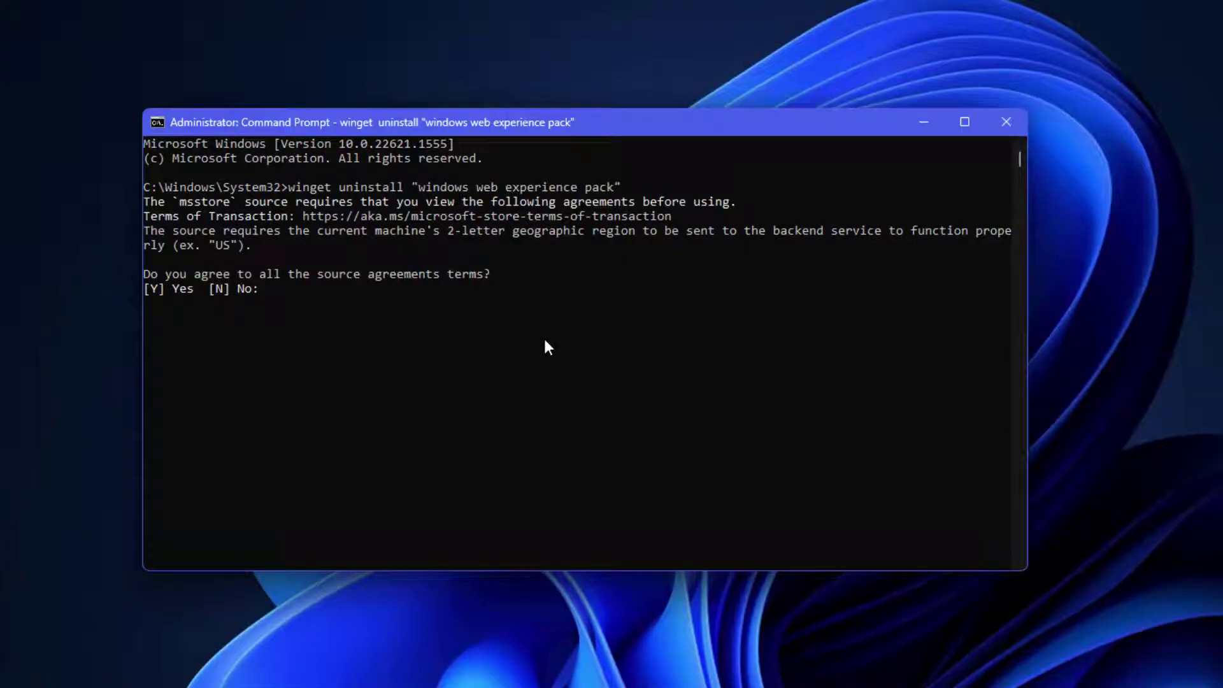
text(y)
key(Return)
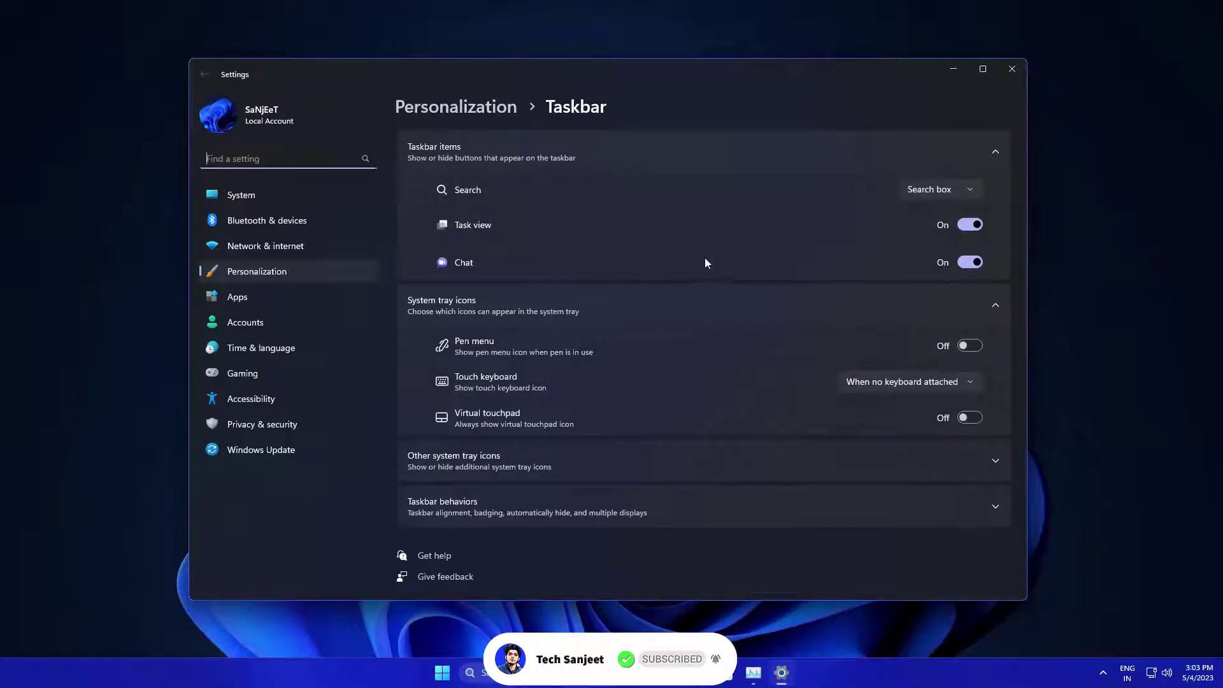
- Turn off the taskbar Chat item, uninstall Microsoft Teams found by searching 'tea', and open Task Manager
click(968, 262)
click(1012, 68)
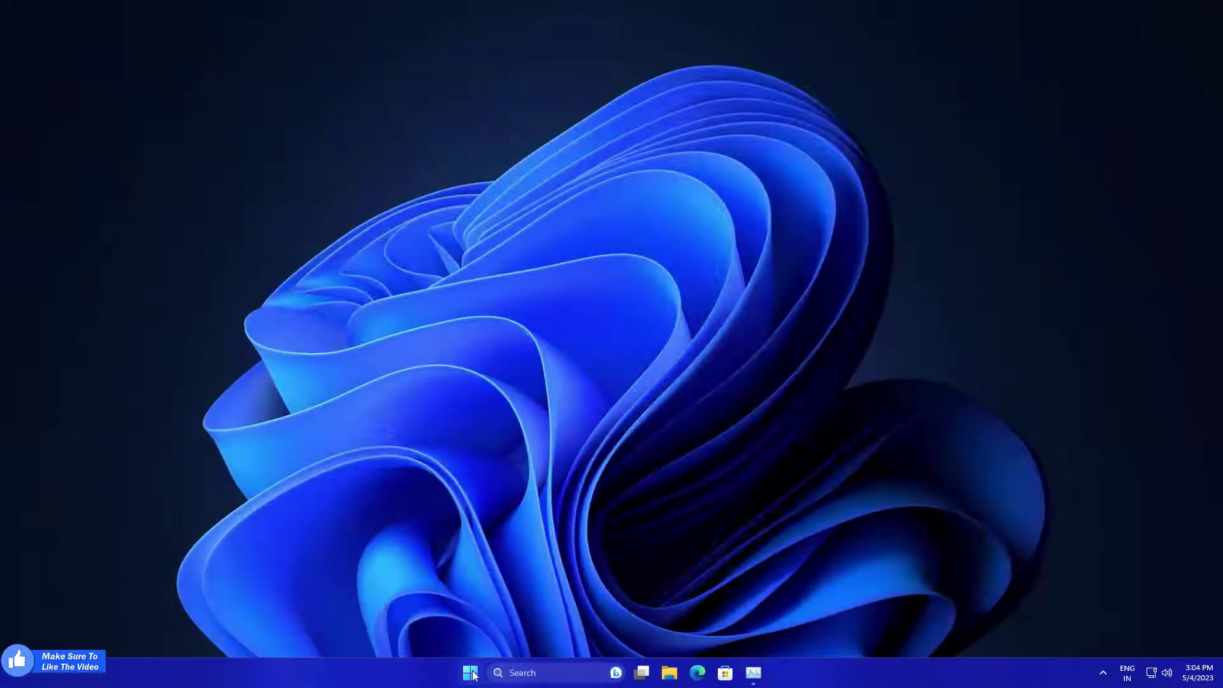
click(477, 676)
click(542, 672)
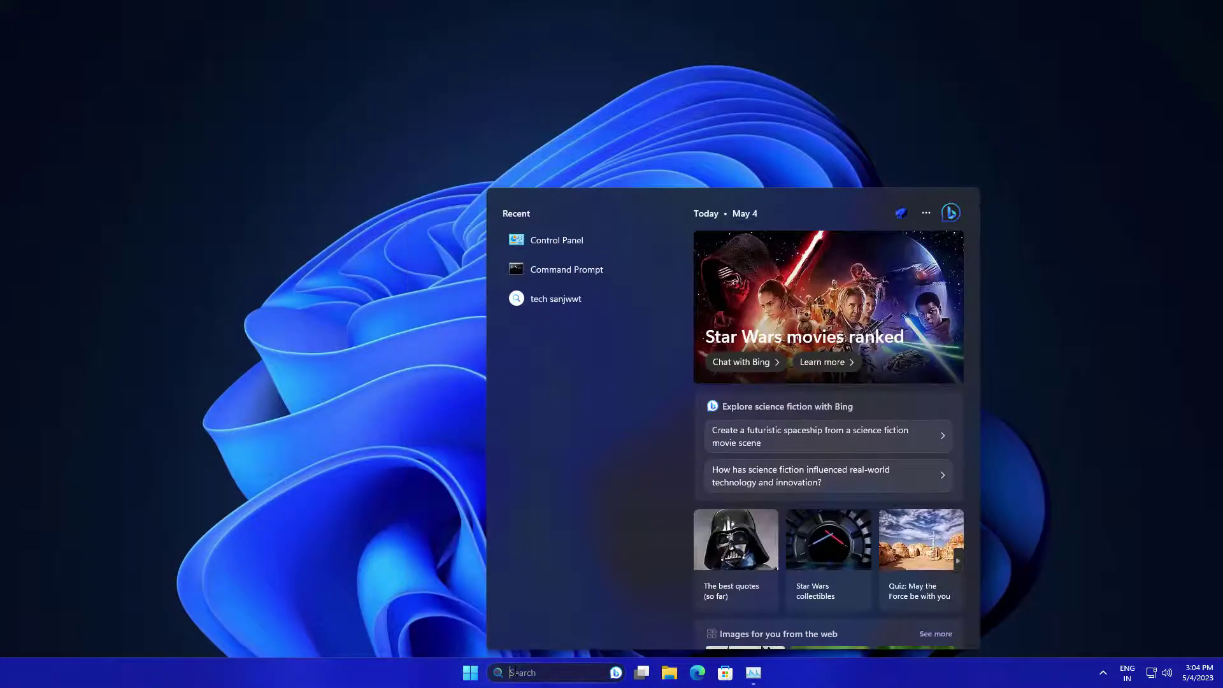
text(tea)
right_click(593, 279)
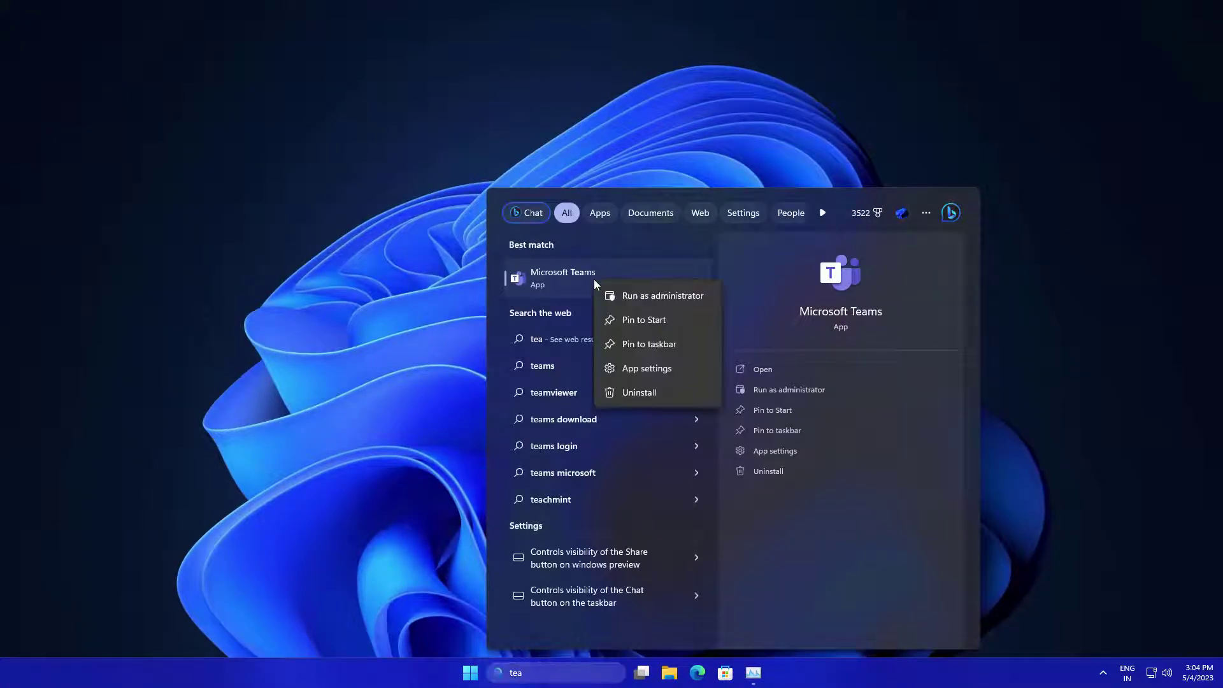
click(626, 392)
click(658, 438)
key(ctrl+shift+Escape)
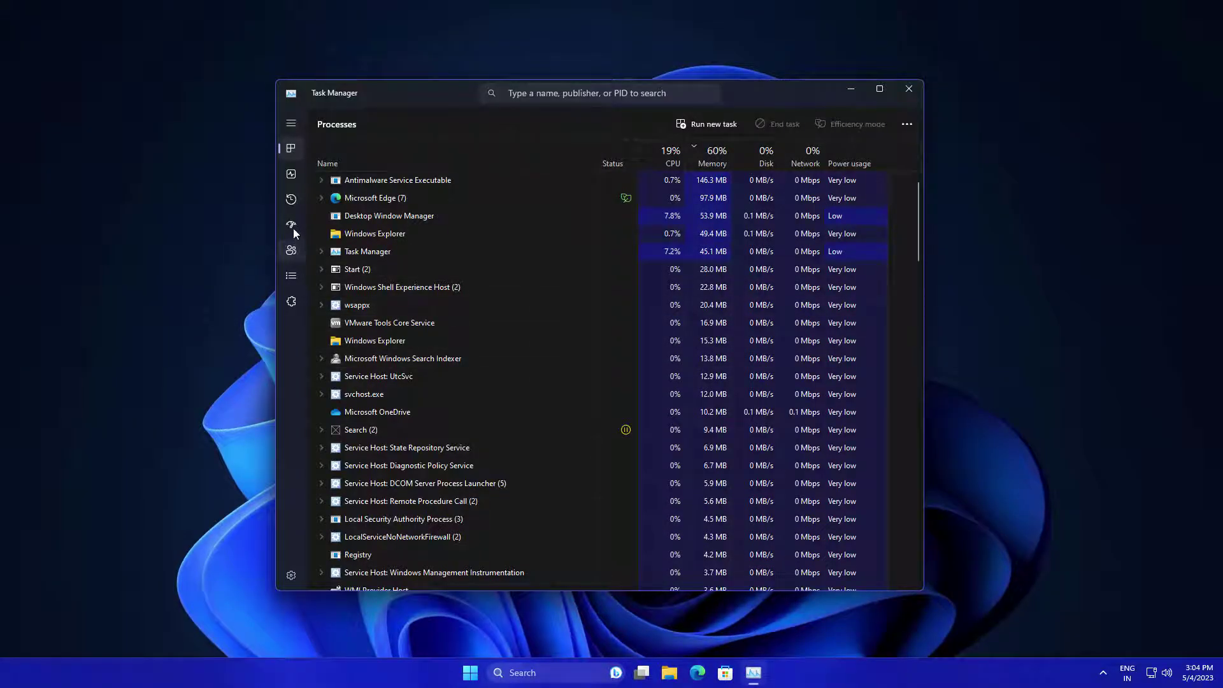
- Disable the Microsoft Teams and SecurityHealthSystray startup apps, then close Task Manager
click(291, 226)
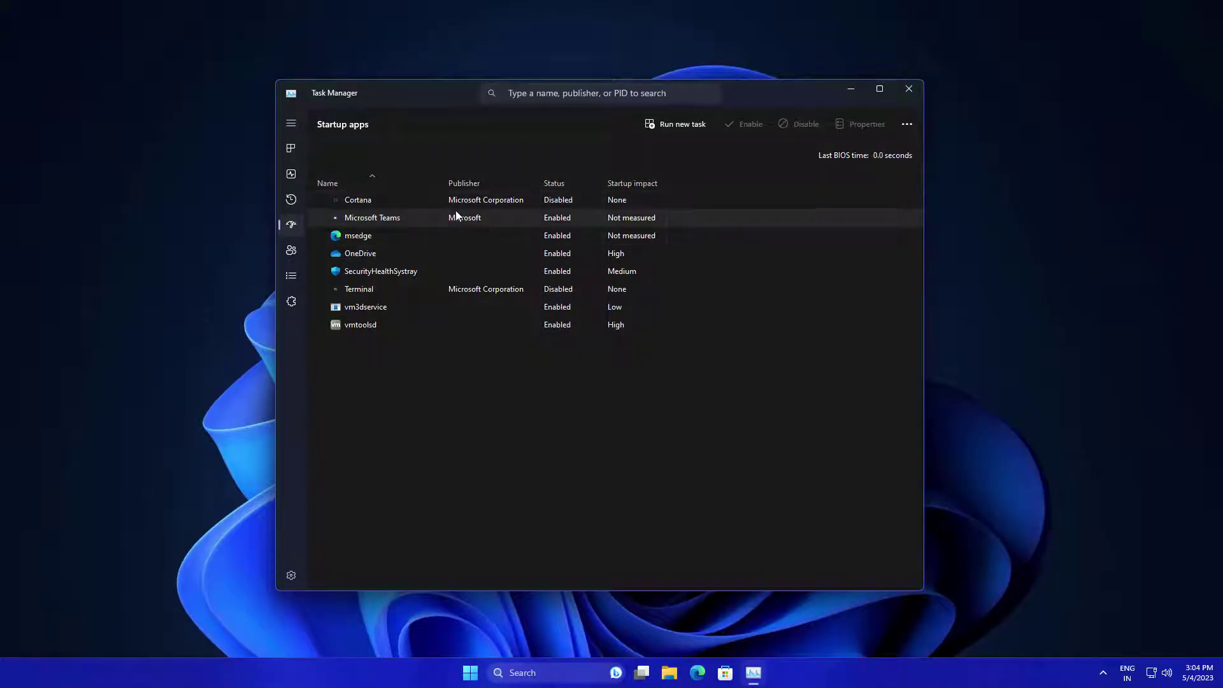
right_click(404, 219)
click(423, 228)
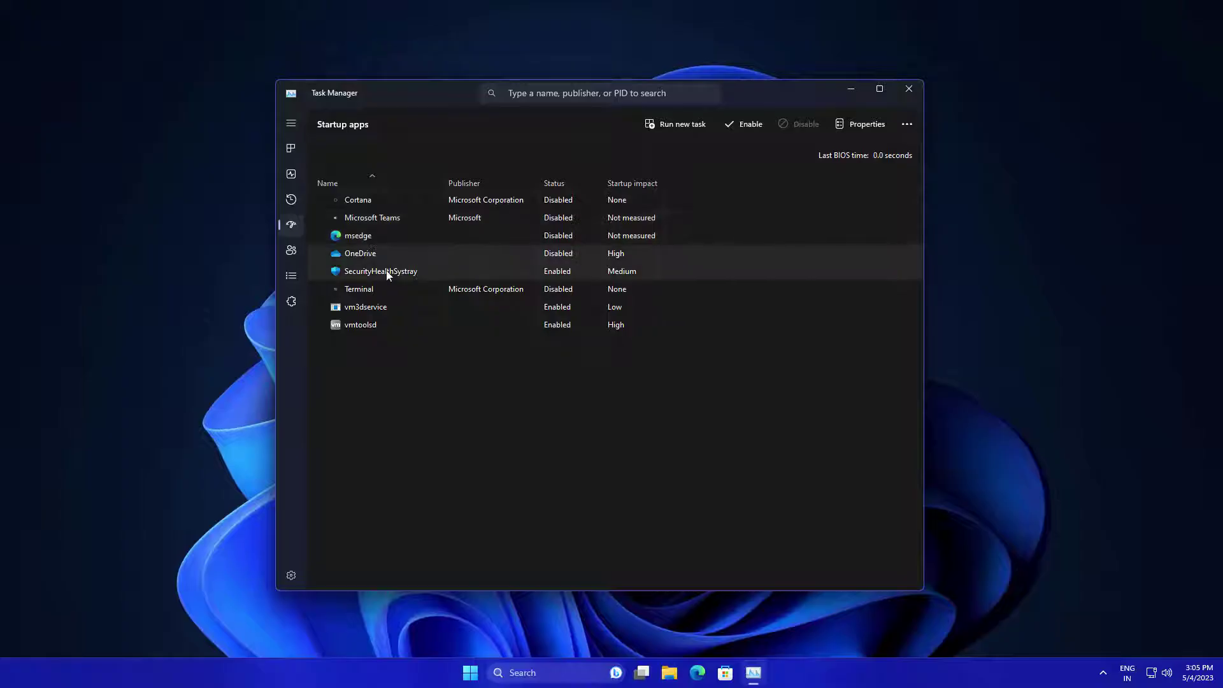
right_click(400, 282)
click(392, 292)
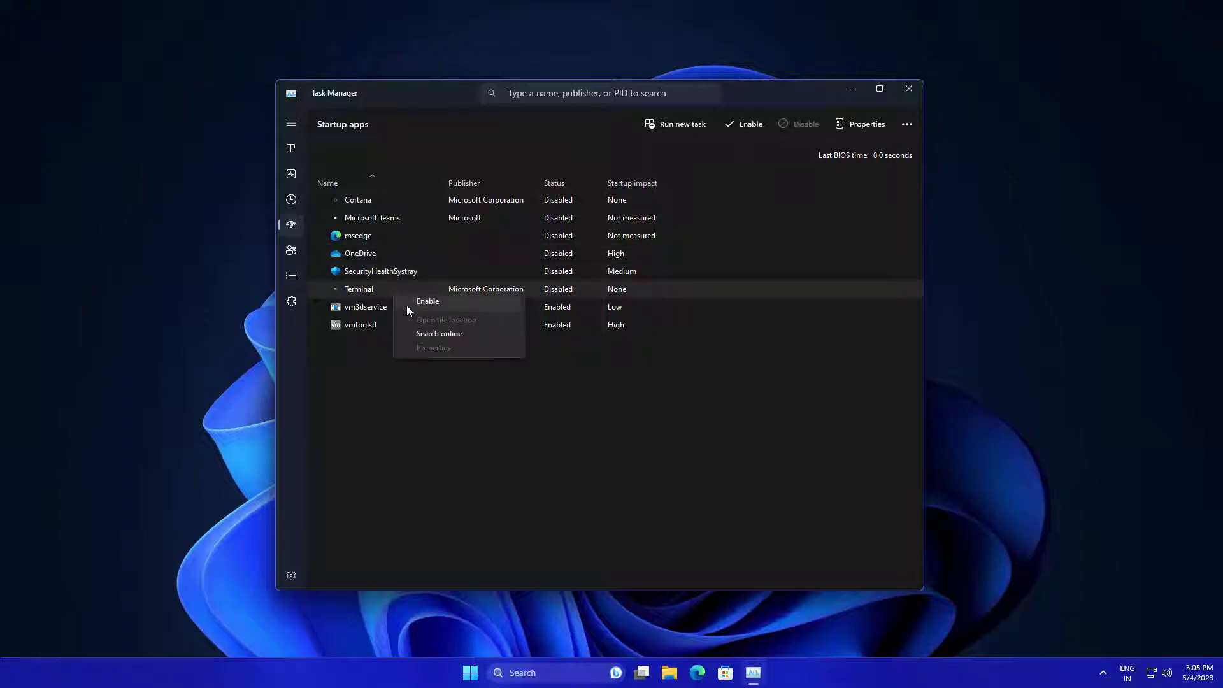
click(910, 91)
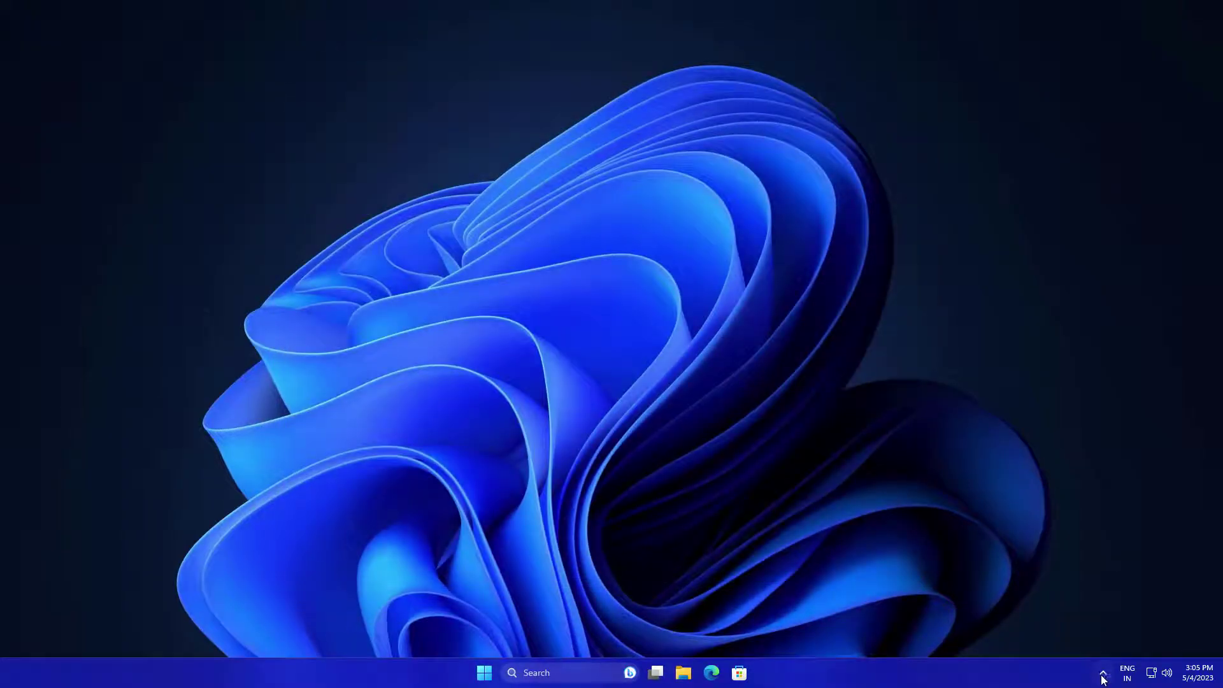
- Look over the hidden system tray icons, then dismiss the flyout
click(1102, 673)
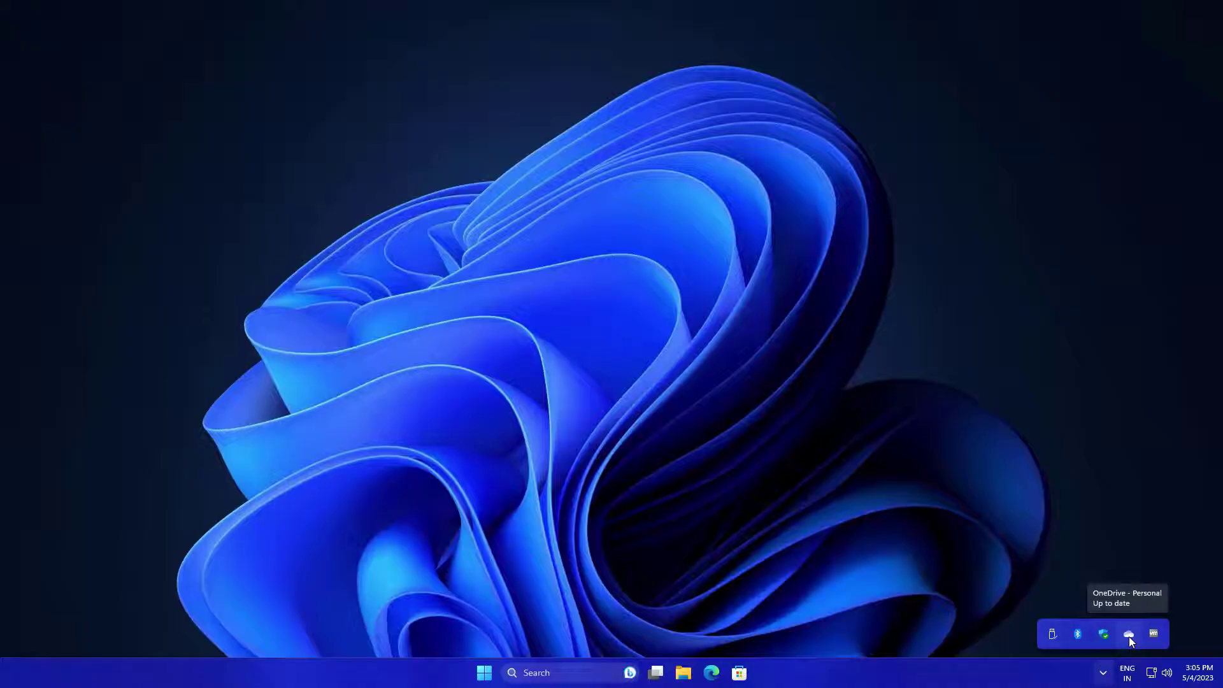
right_click(868, 667)
click(905, 625)
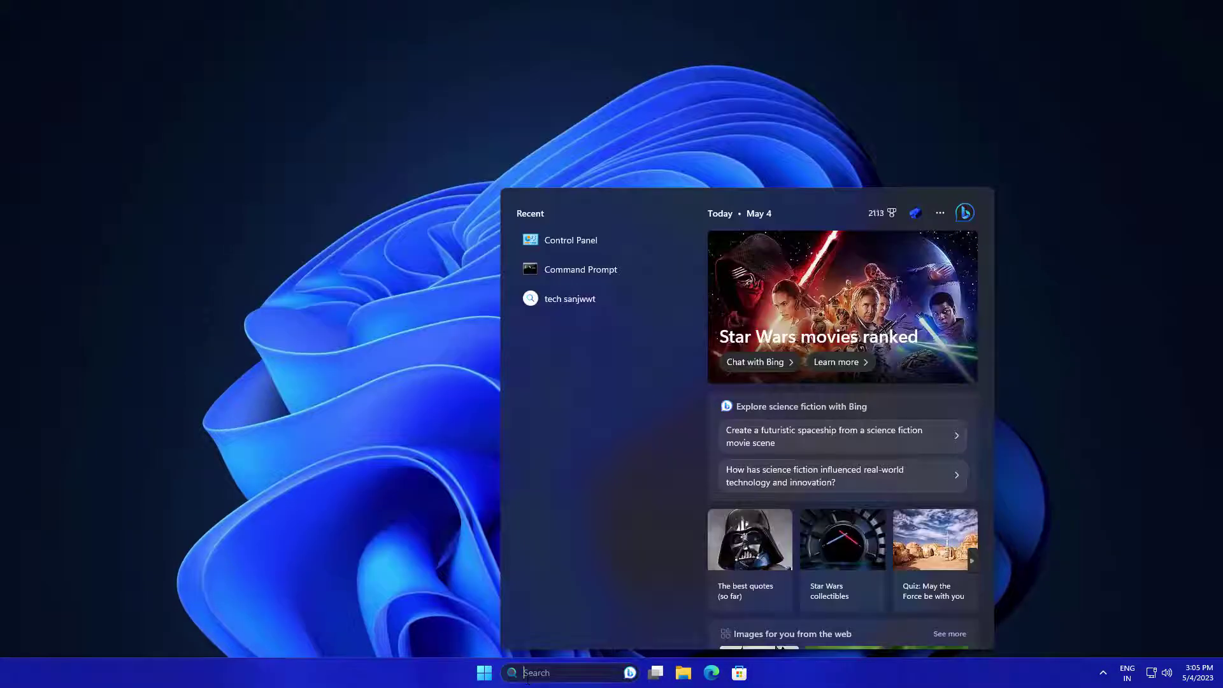
- Uninstall Microsoft OneDrive through Control Panel's Programs and Features, then close that window
text(c)
click(571, 339)
click(439, 380)
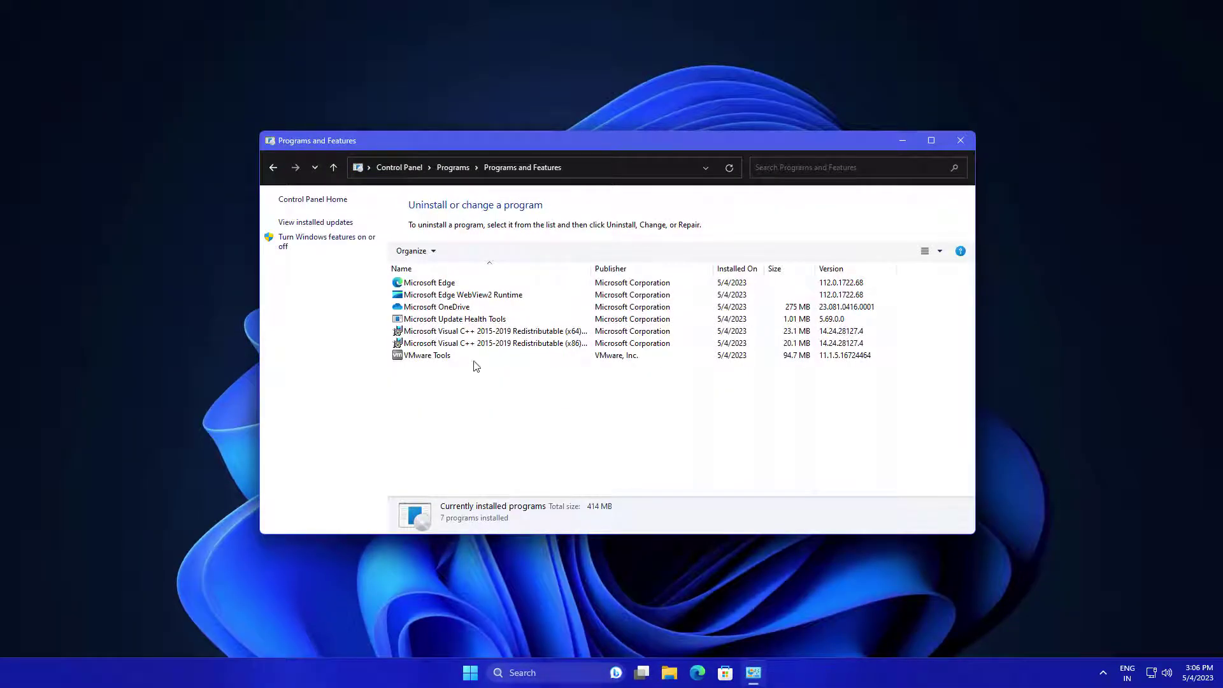
click(446, 307)
click(463, 251)
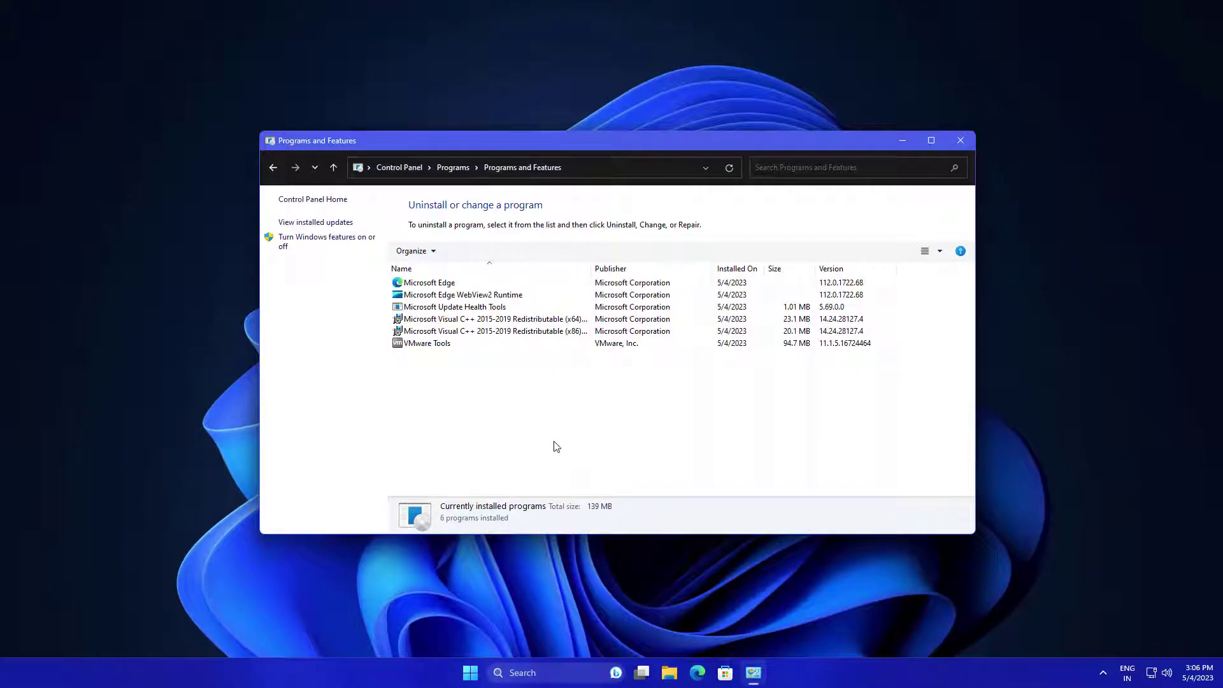
click(960, 146)
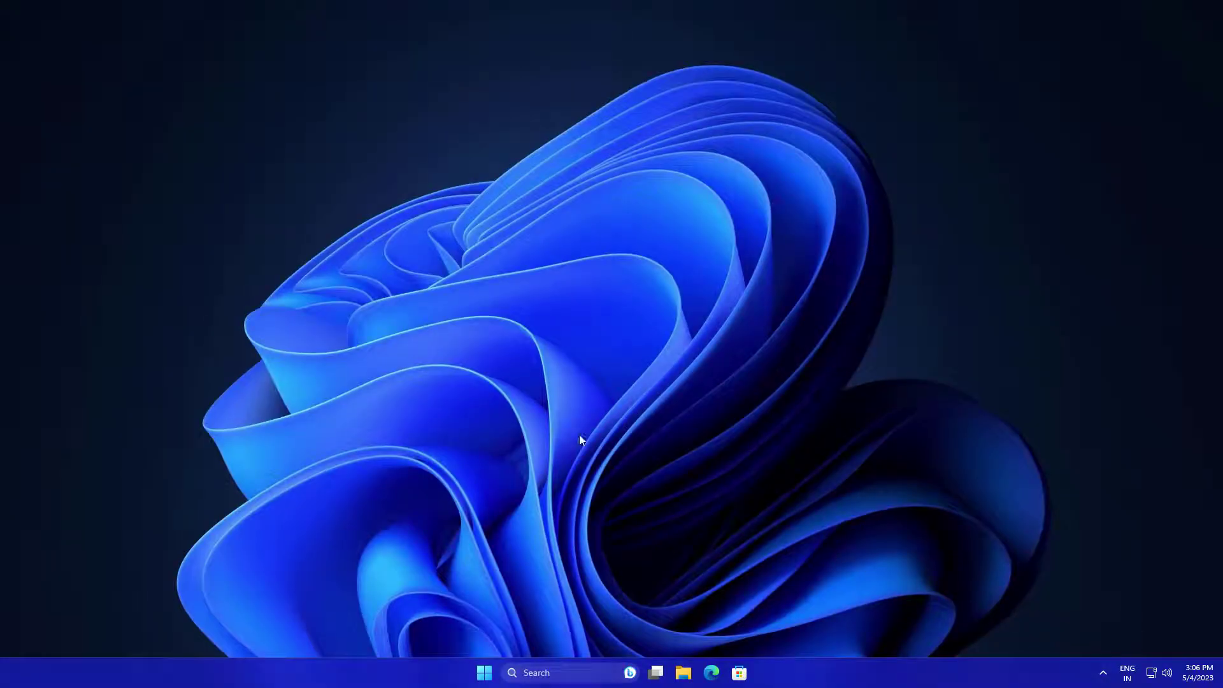
- Go to Privacy & security > Search permissions from the taskbar settings
right_click(359, 676)
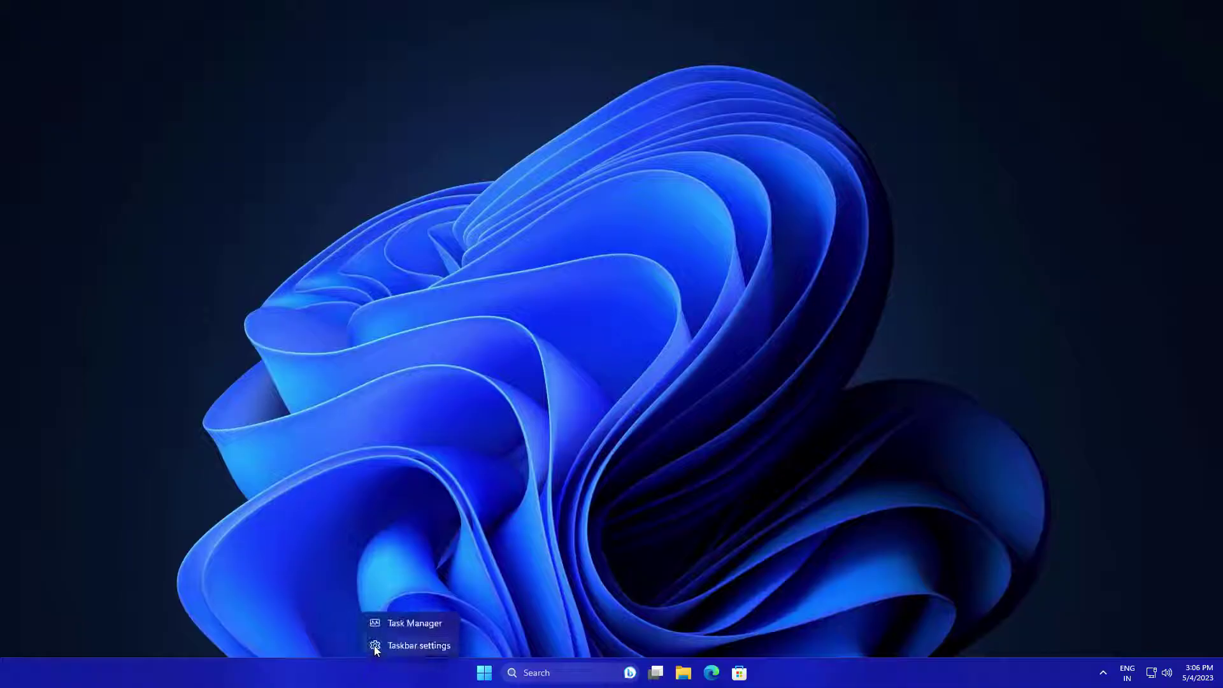
click(419, 645)
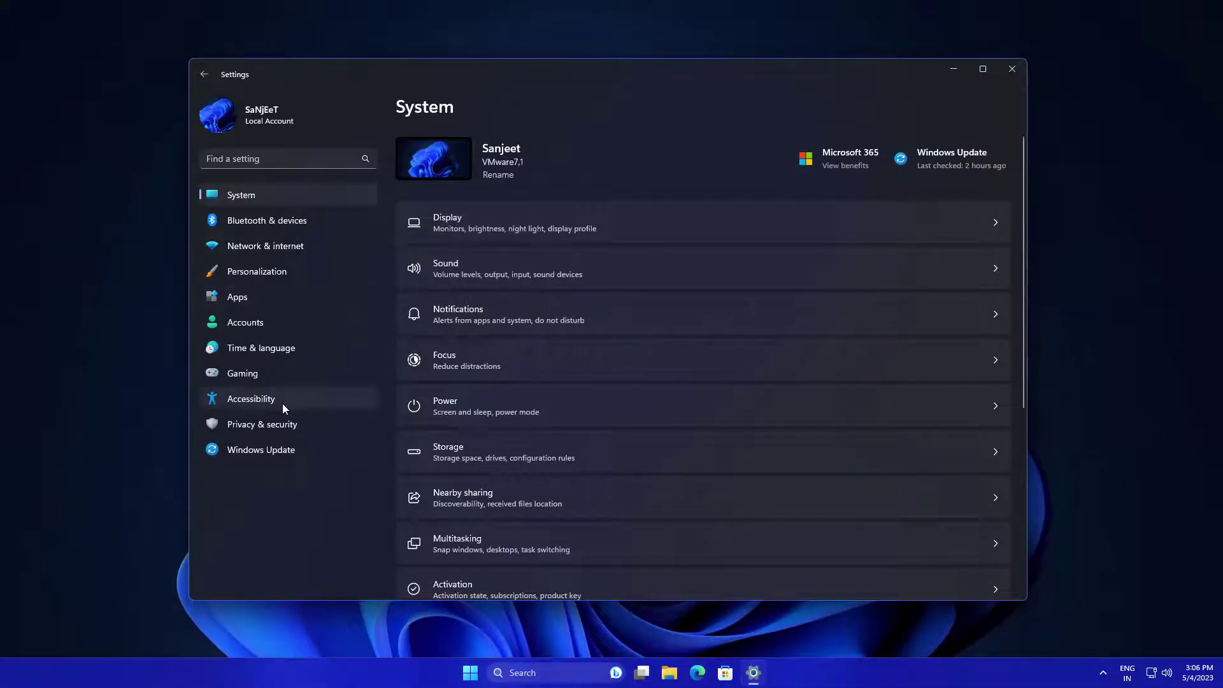
click(283, 424)
scroll(489, 460, down, 3)
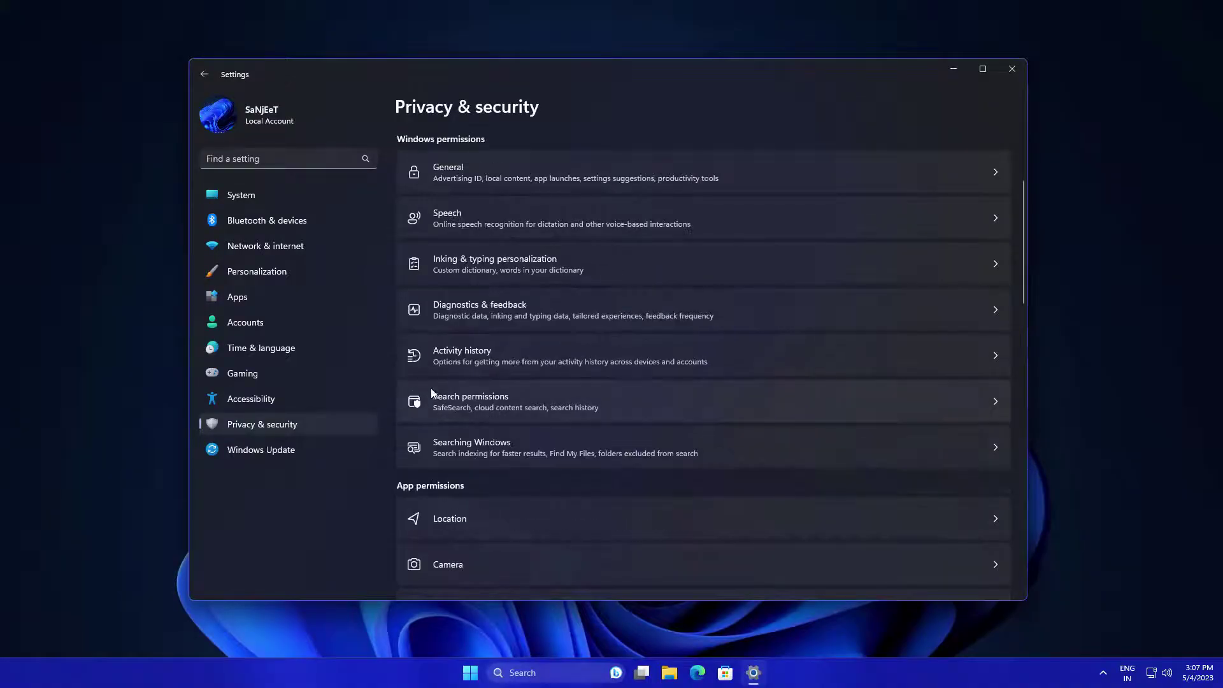
click(472, 400)
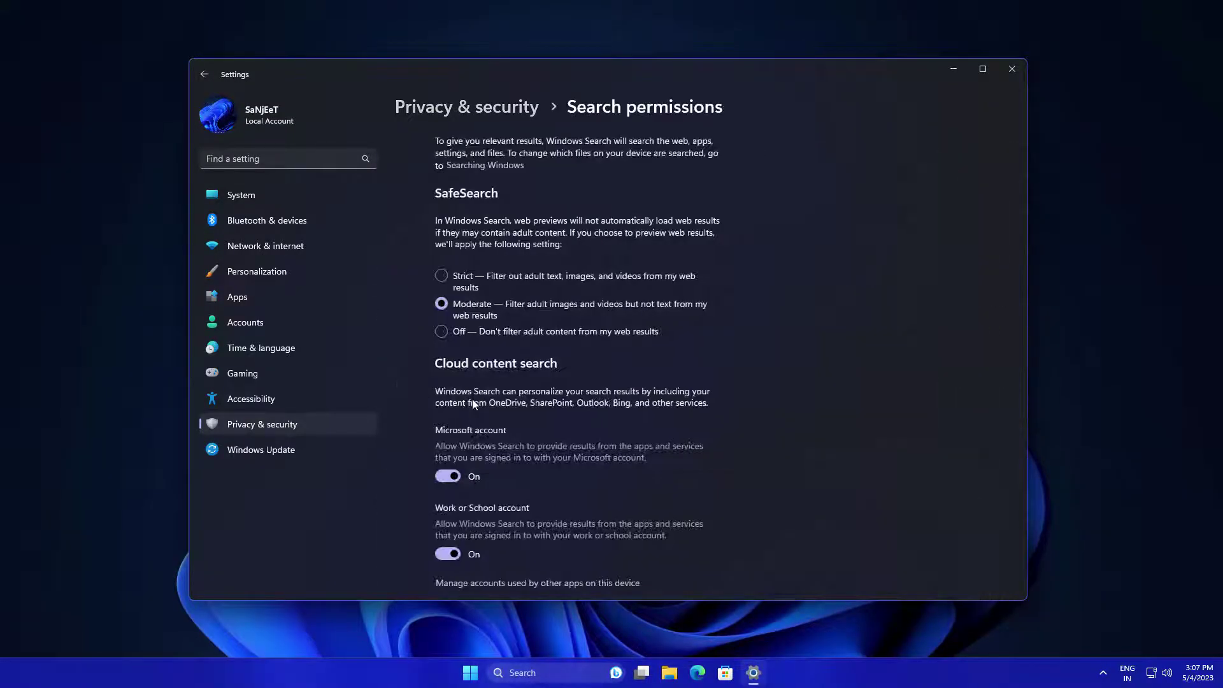
- Preview the search panel's content feed, then switch Show search highlights Off
click(512, 671)
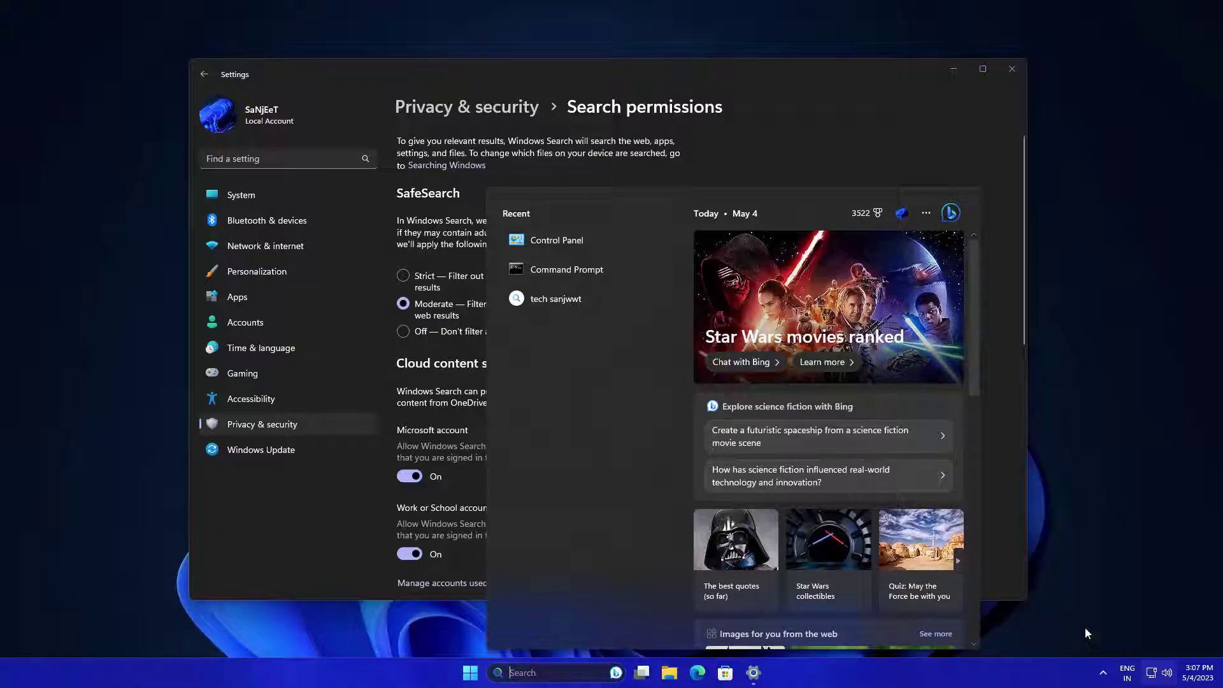
scroll(801, 524, down, 1)
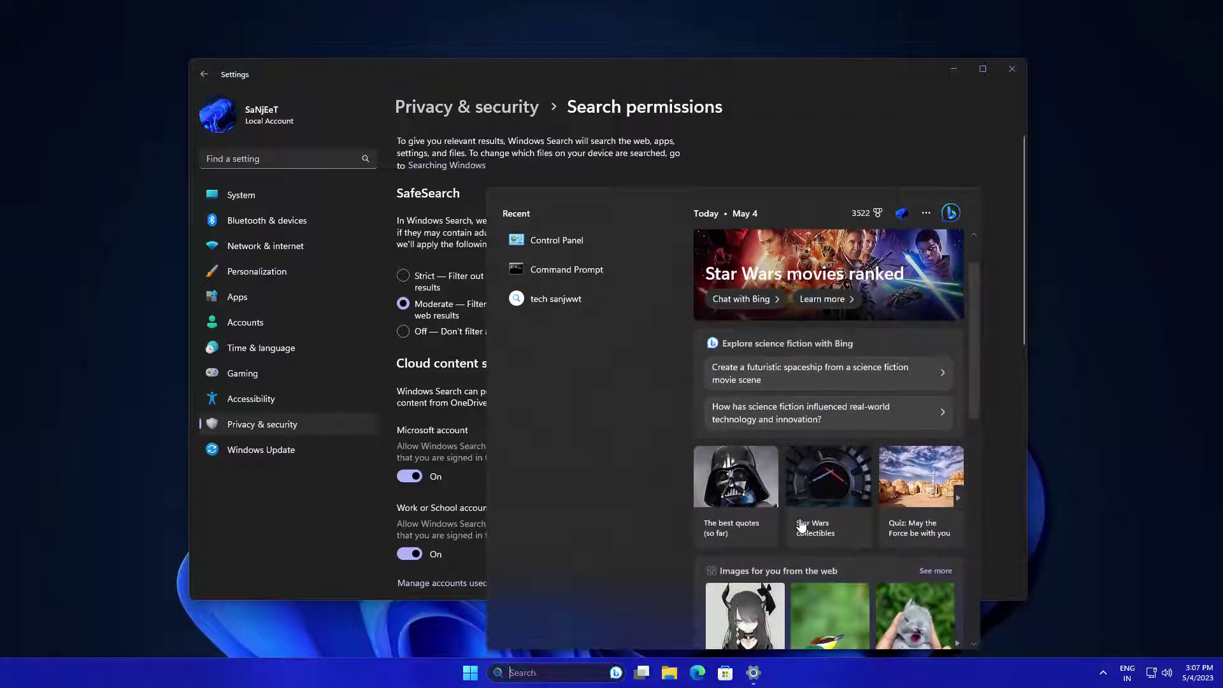
scroll(816, 530, down, 3)
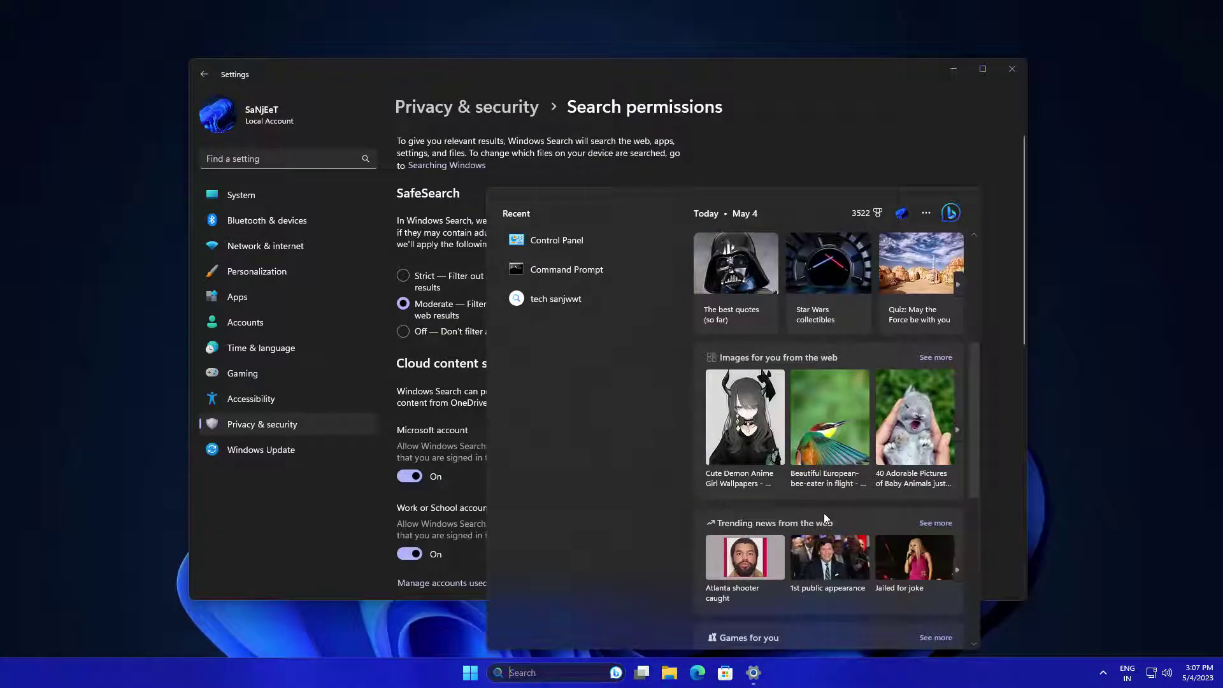
click(372, 503)
scroll(420, 484, down, 1)
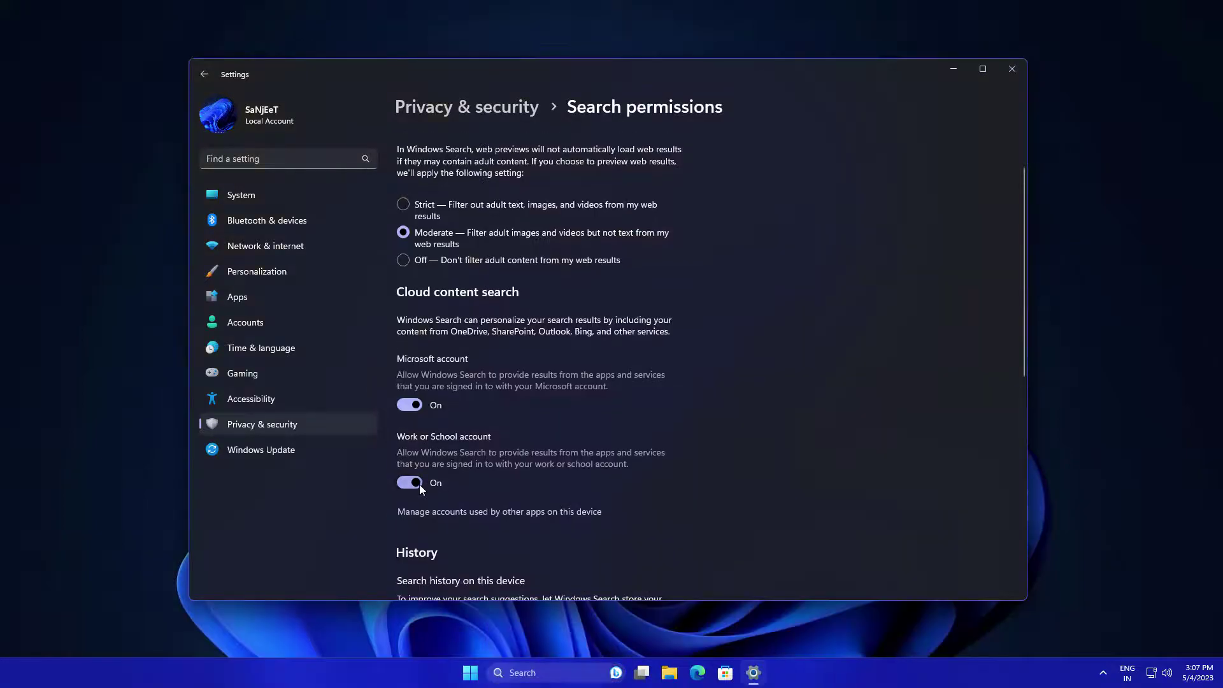
scroll(419, 484, down, 5)
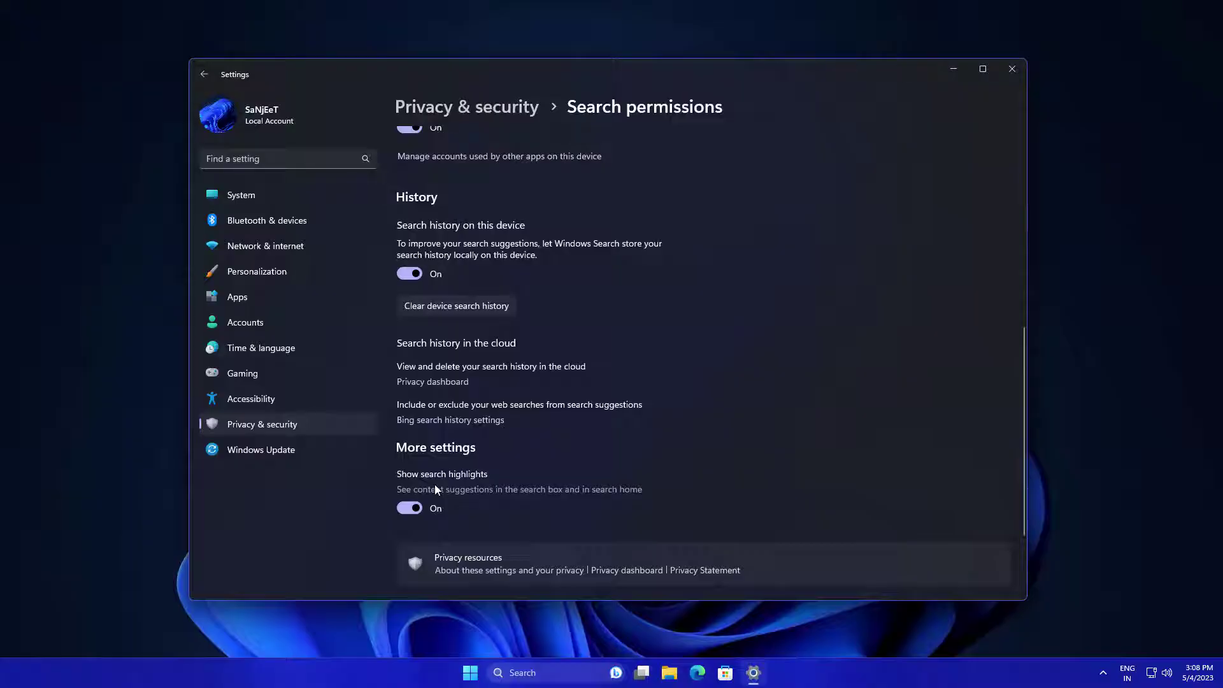
click(409, 508)
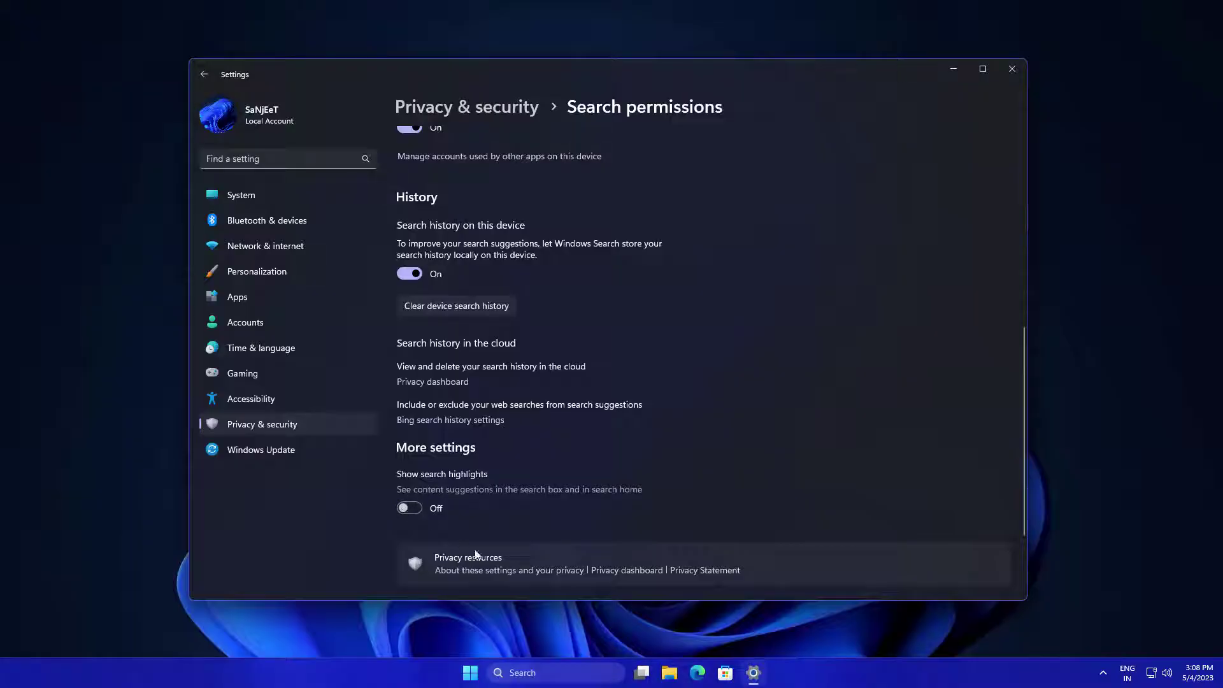
- Confirm the search panel no longer shows highlights, then go to Privacy & security > General
click(611, 672)
click(384, 522)
click(299, 426)
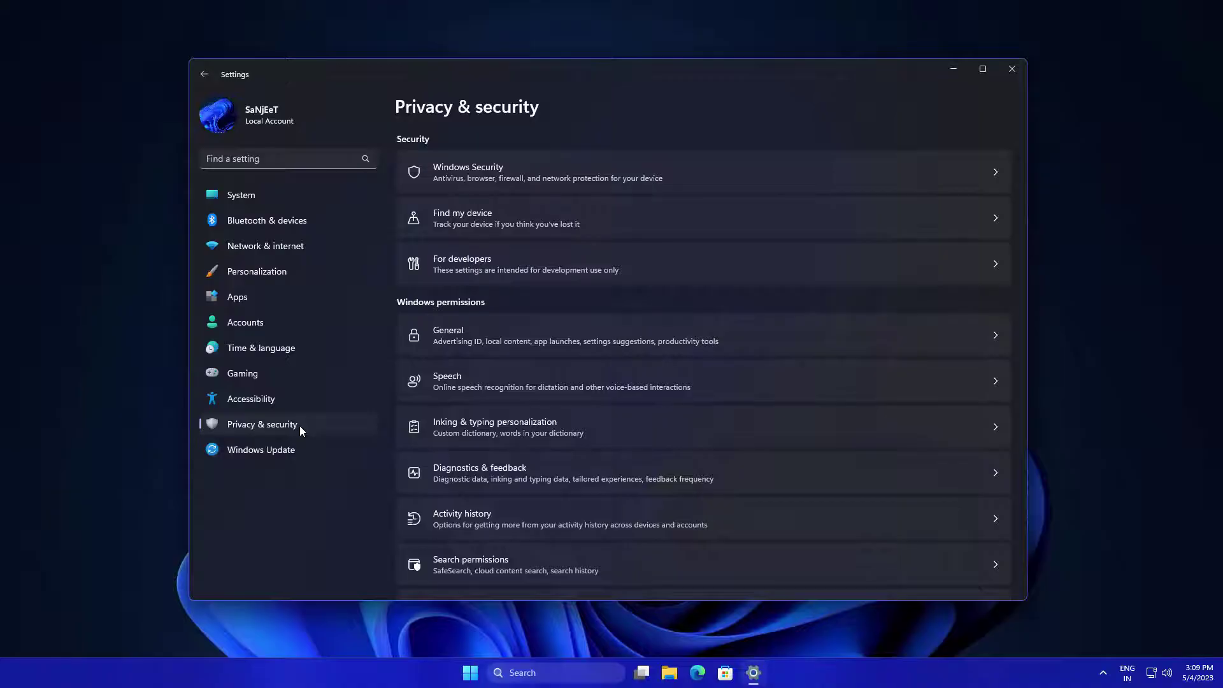
click(475, 337)
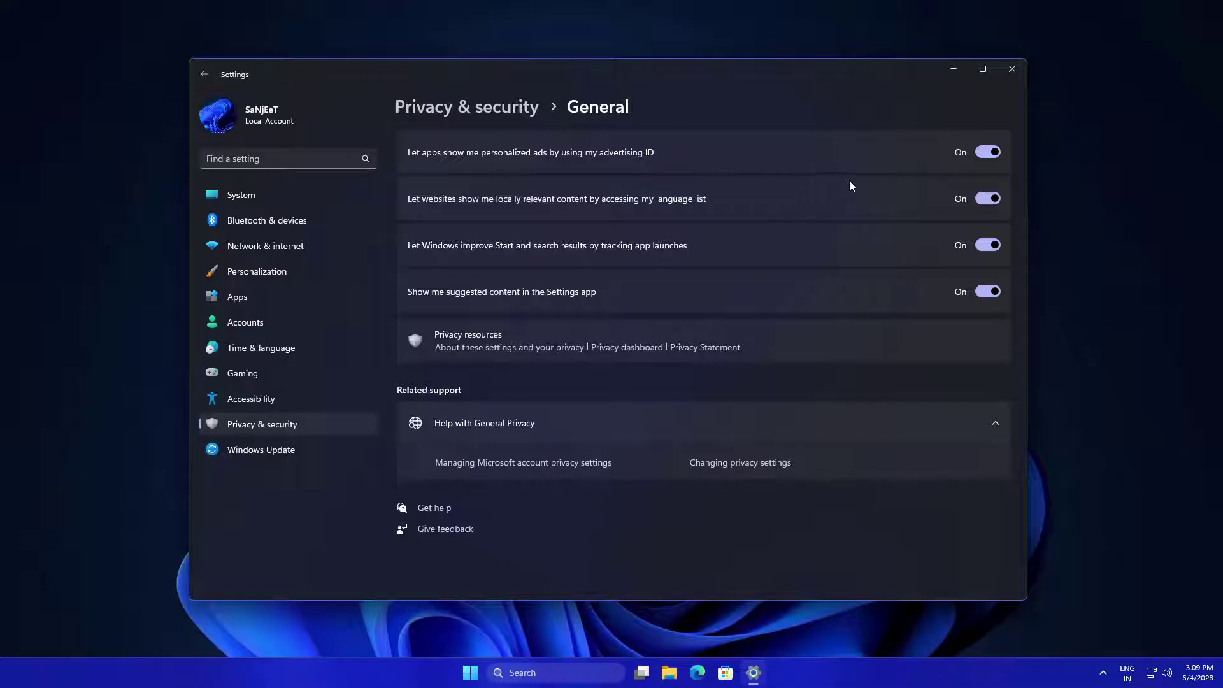
- Switch off advertising ID ads, language-list access, app-launch tracking and suggested content
click(987, 152)
click(988, 198)
click(987, 245)
click(988, 291)
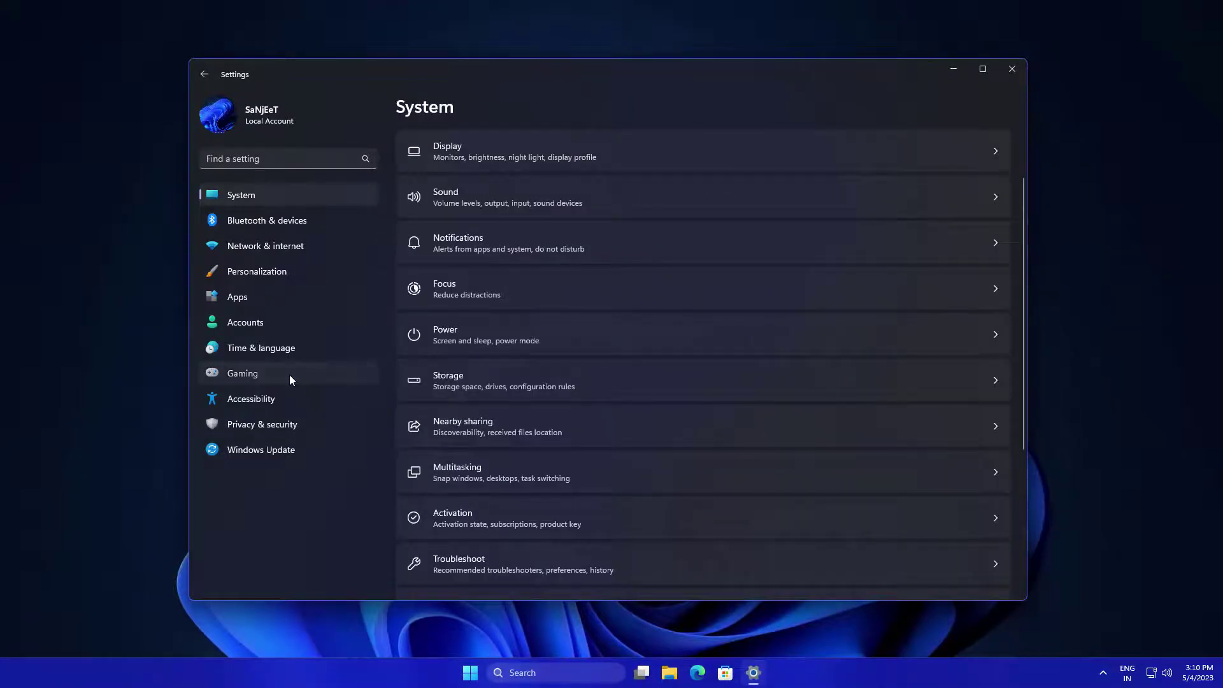
- Turn Game Mode off in the Gaming settings
click(289, 375)
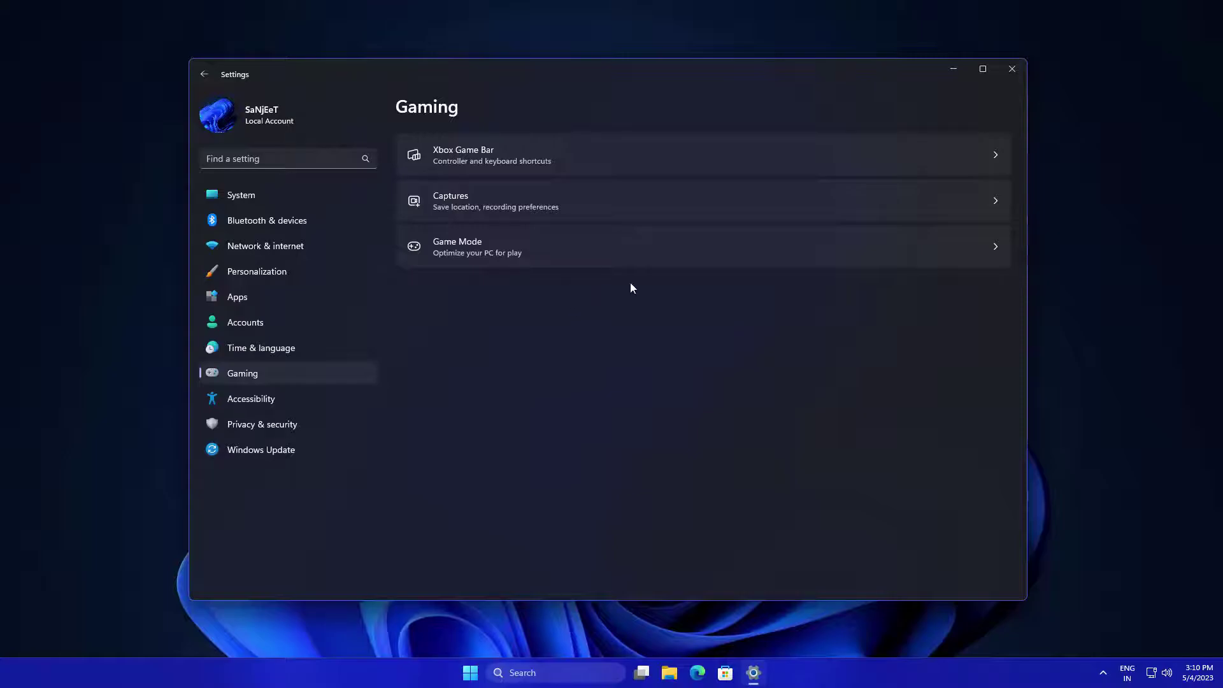
click(790, 252)
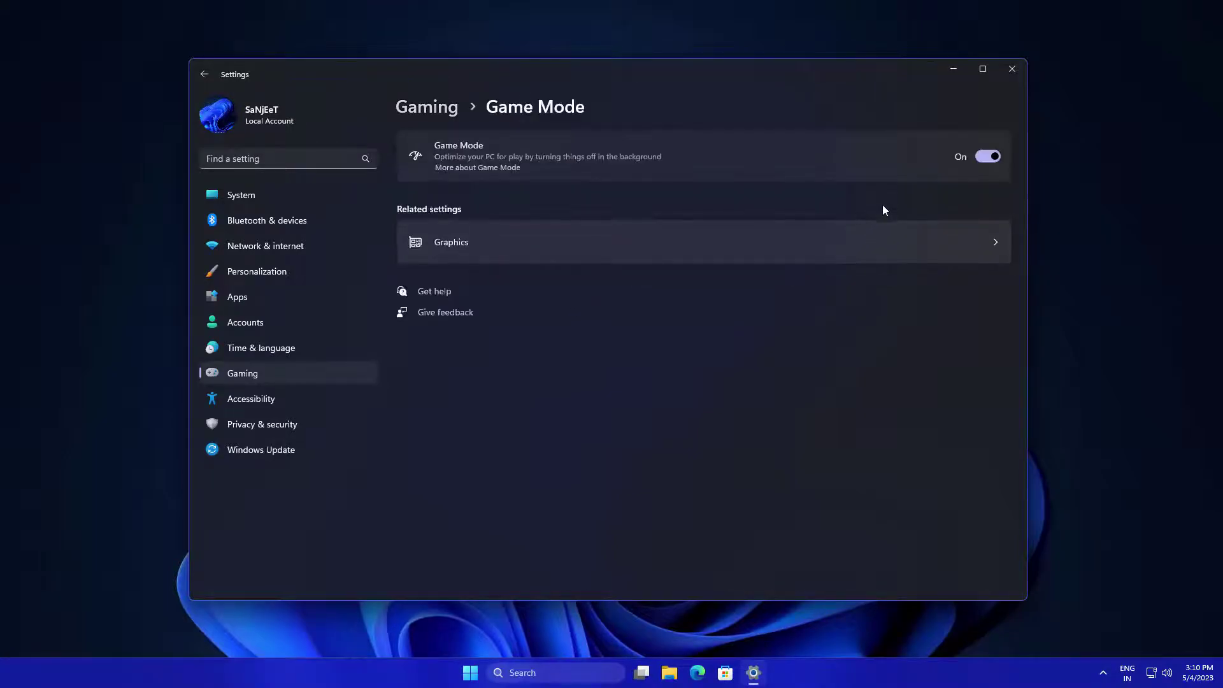
click(989, 157)
- Enable optimizations for windowed games in the default graphics settings
click(516, 251)
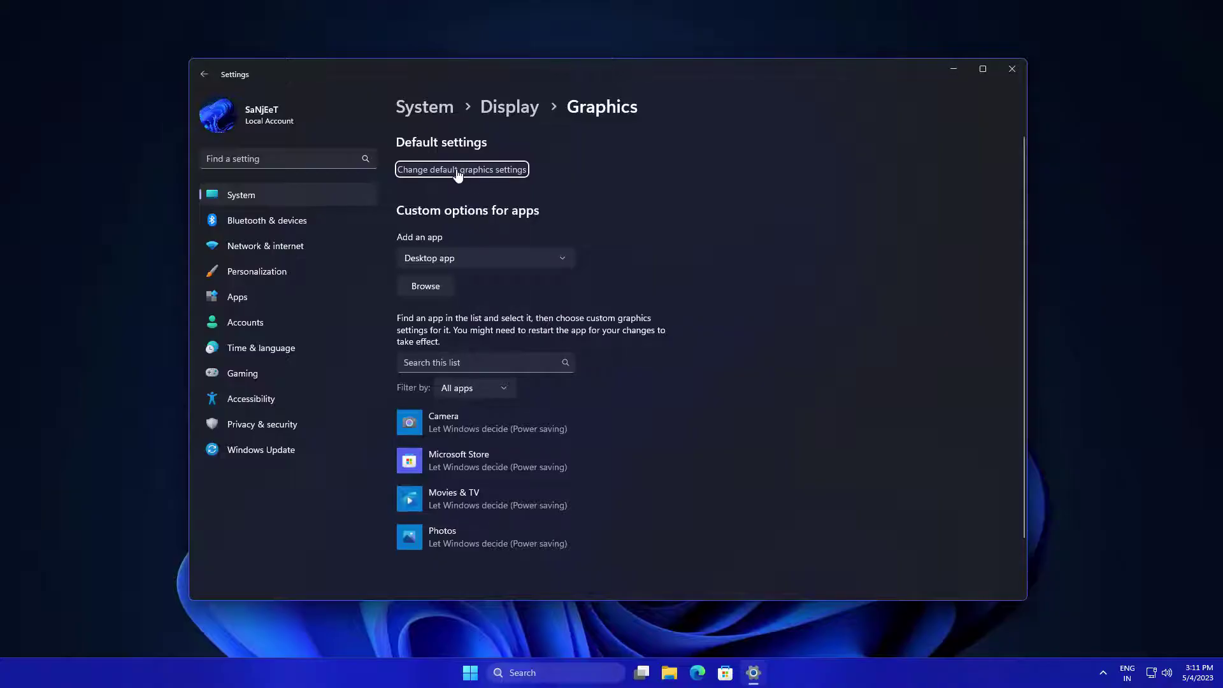
click(458, 170)
click(411, 215)
click(289, 451)
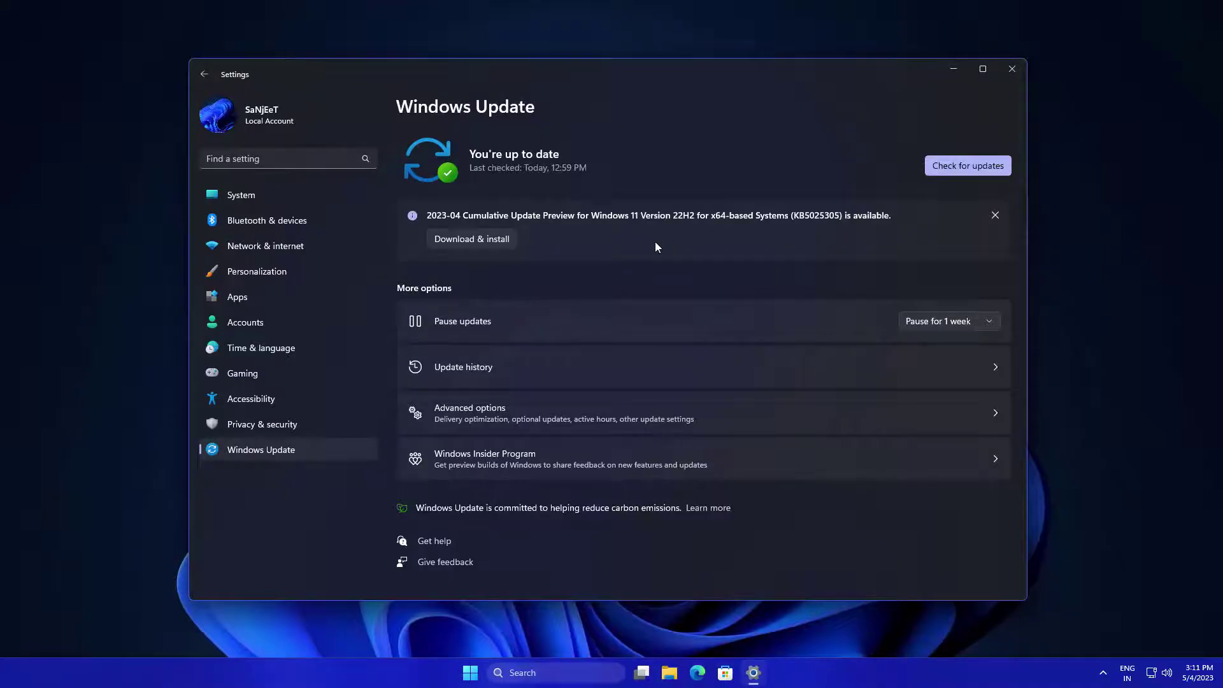
- Choose Pause for 1 week on Windows Update, pausing updates until 5/11/2023
click(911, 319)
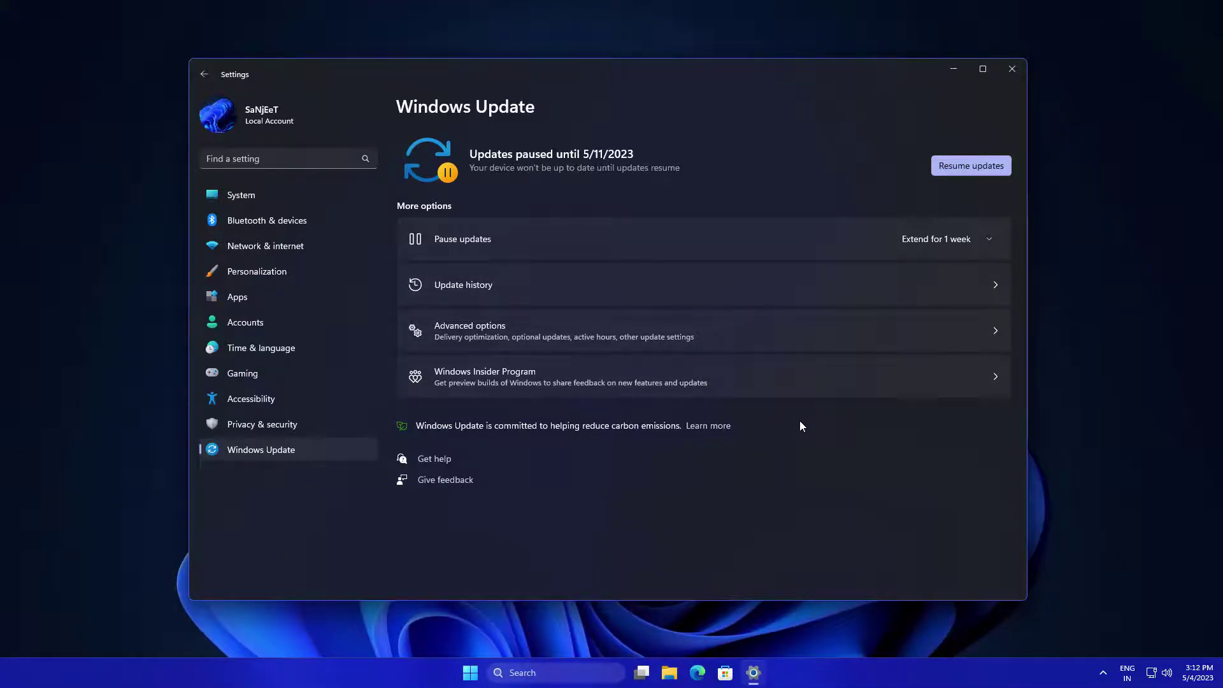
- Uninstall the pinned Solitaire and Spotify apps from the Start menu
click(1006, 70)
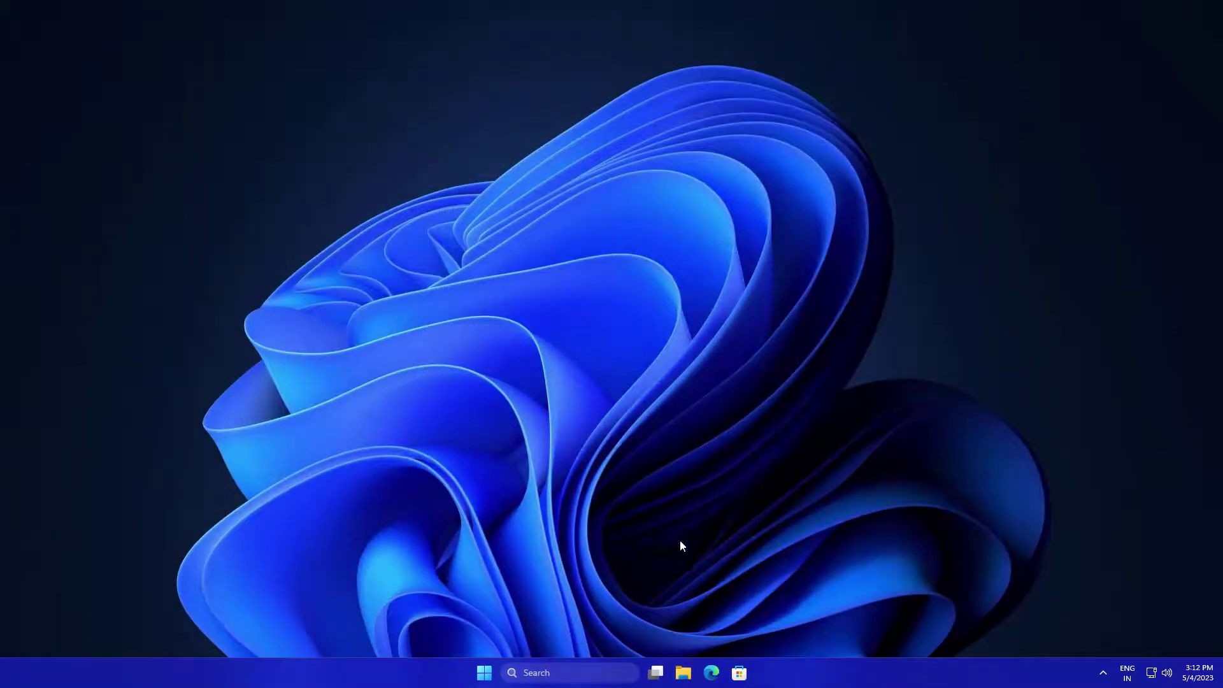
key(super)
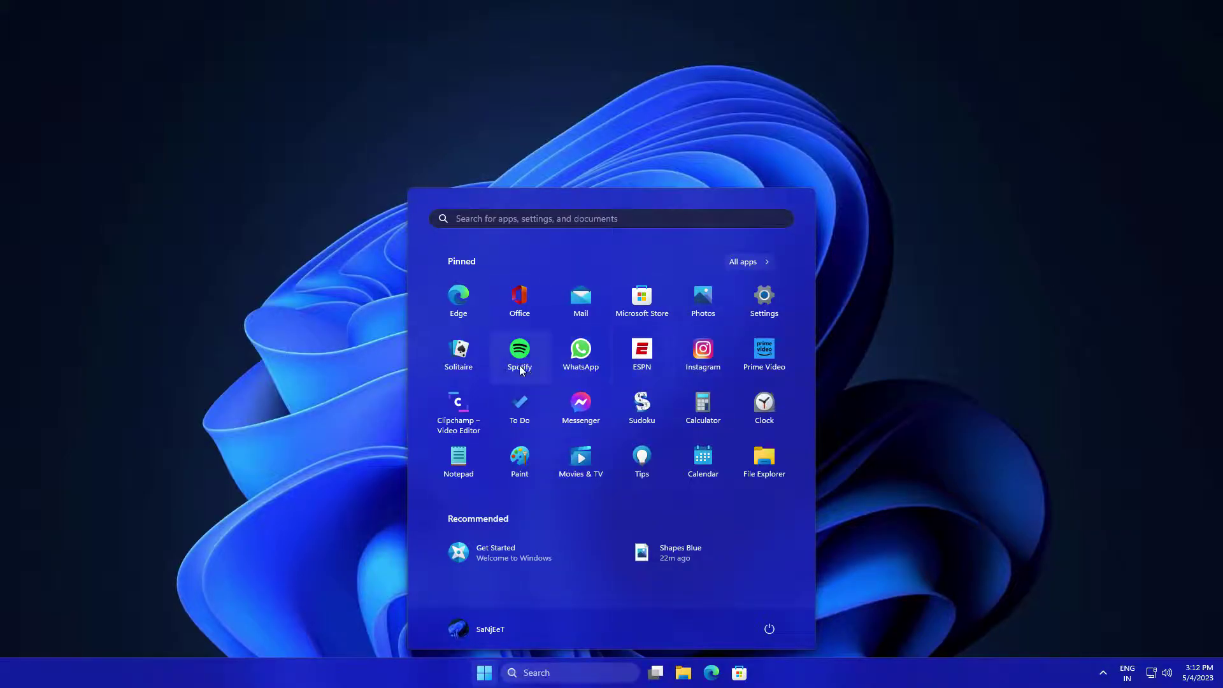
right_click(468, 365)
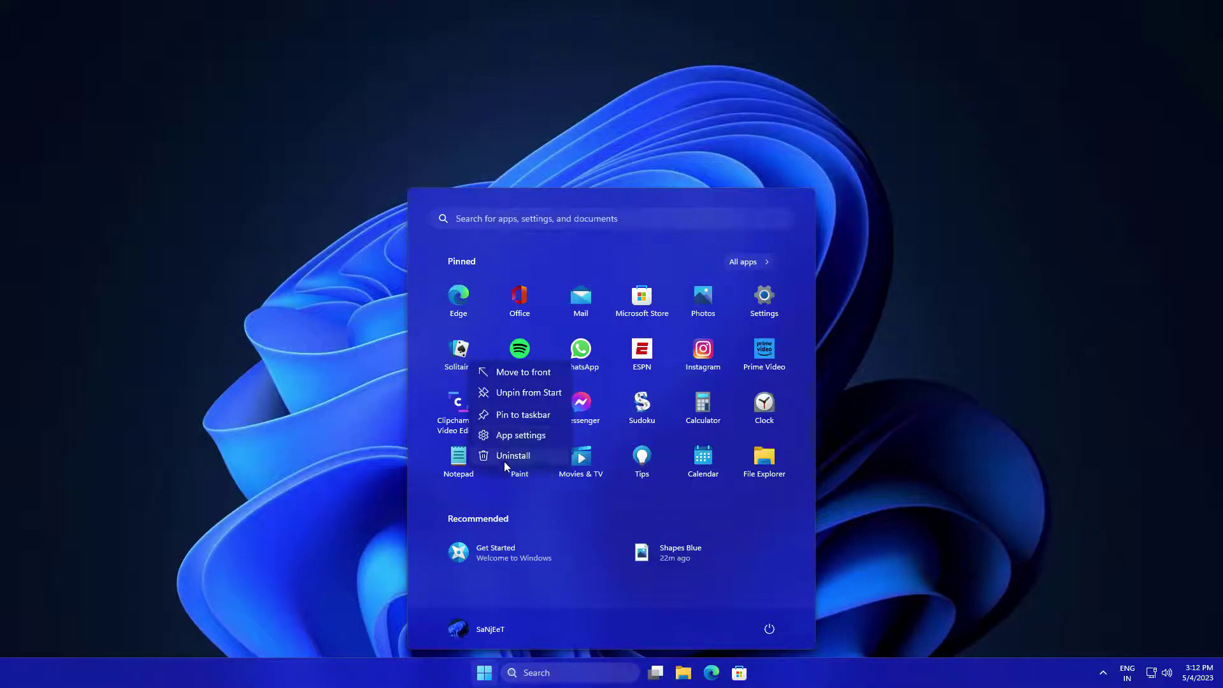
click(513, 456)
click(554, 461)
right_click(460, 354)
click(506, 309)
click(539, 449)
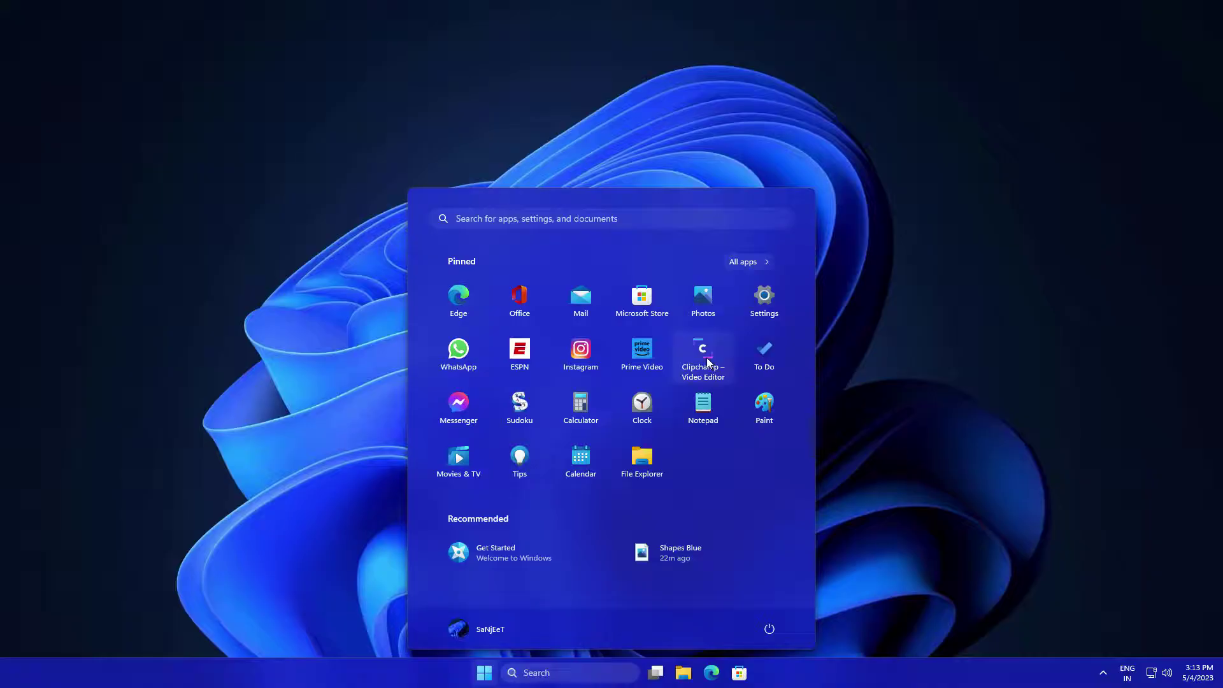
- Uninstall the pinned Clipchamp and Prime Video apps, then close the Start menu
right_click(706, 358)
click(726, 476)
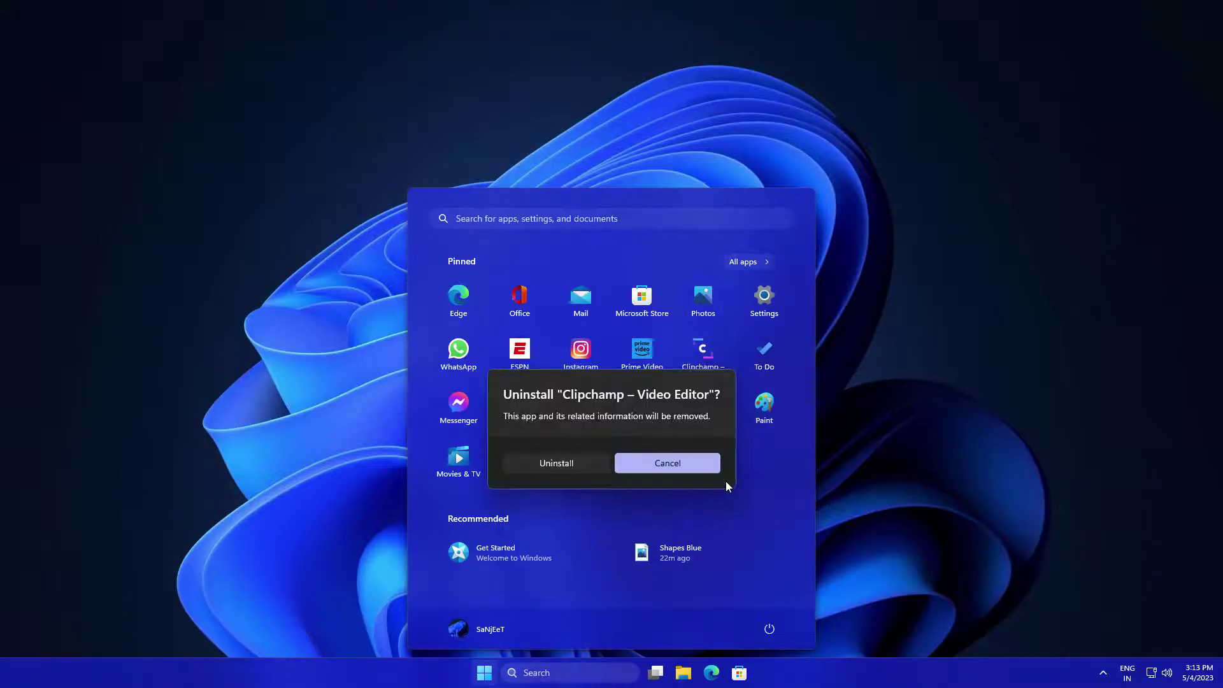
click(568, 463)
right_click(765, 350)
click(804, 412)
click(564, 471)
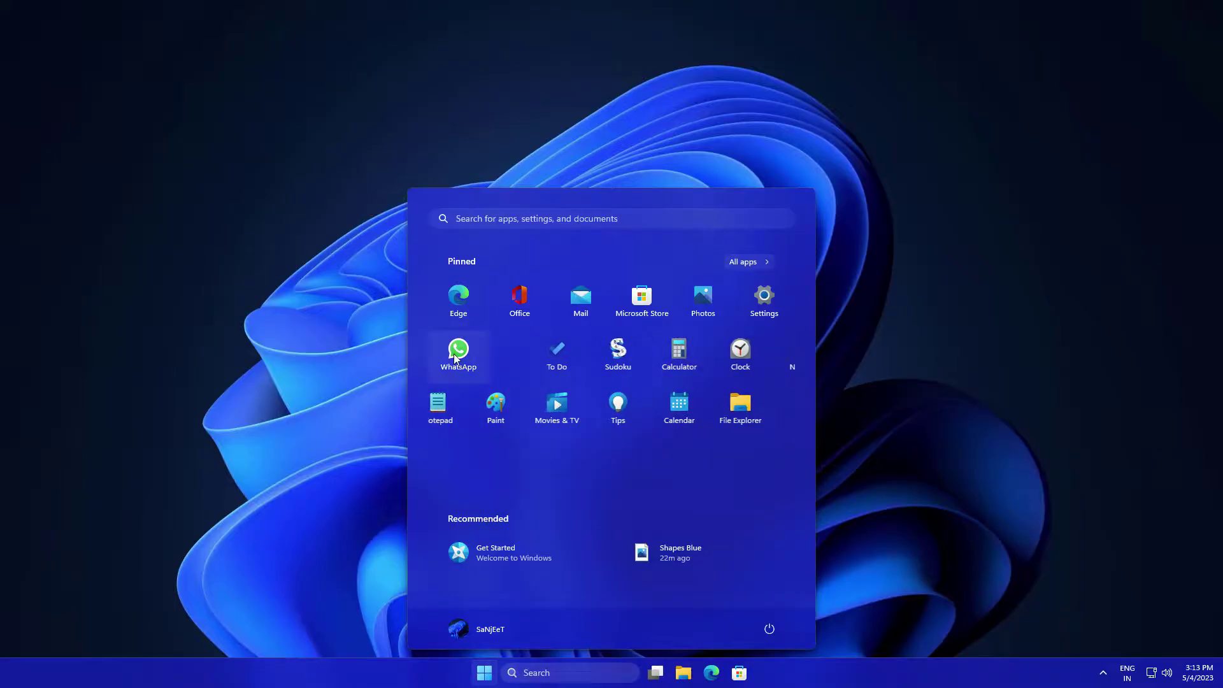
click(846, 257)
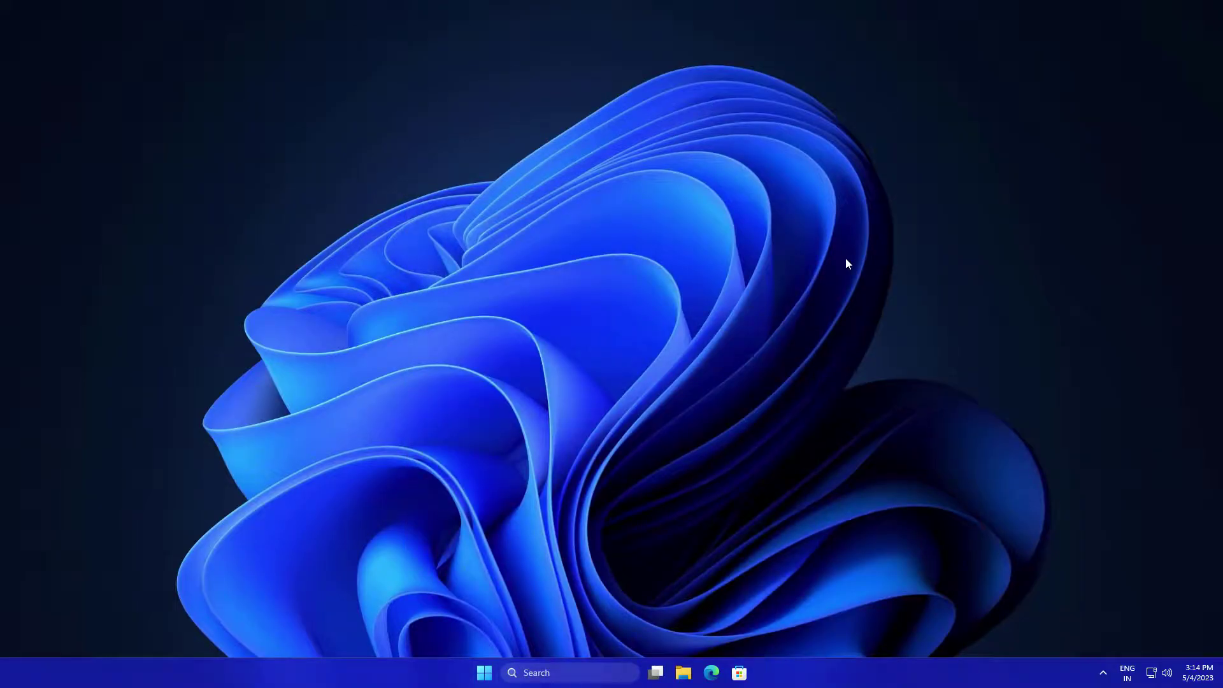
- Run powercfg.cpl and make High performance the active power plan from the additional plans
key(super+r)
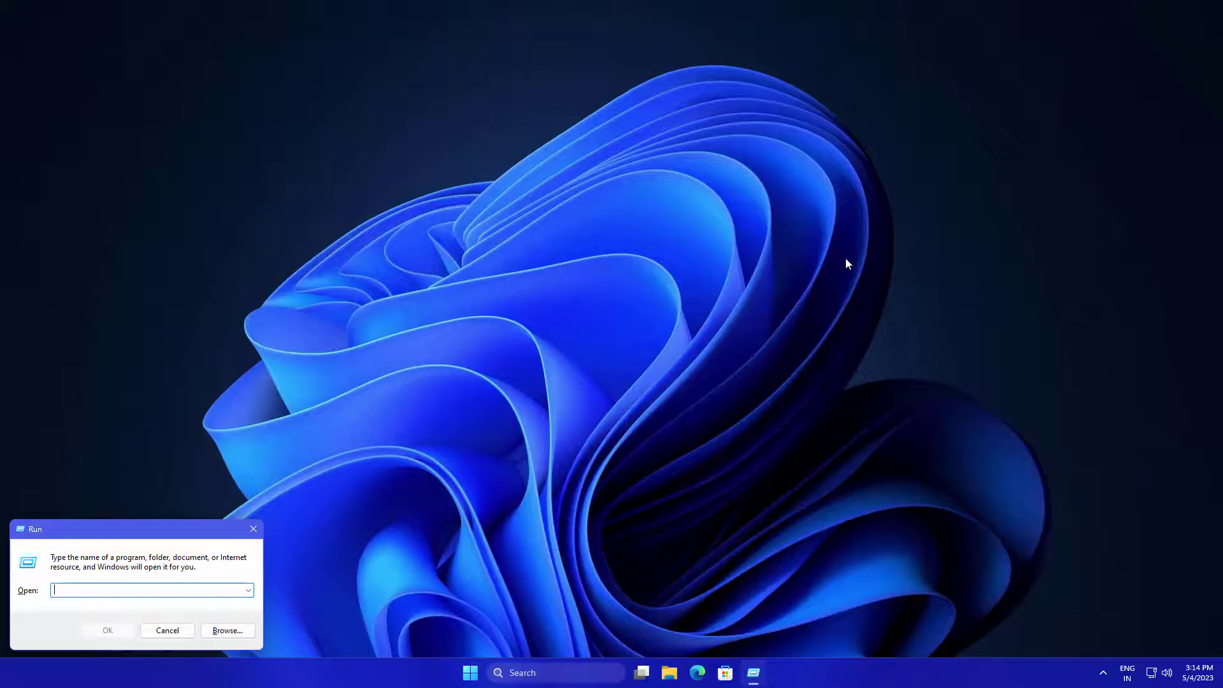
text(powercfg.cpl)
key(Return)
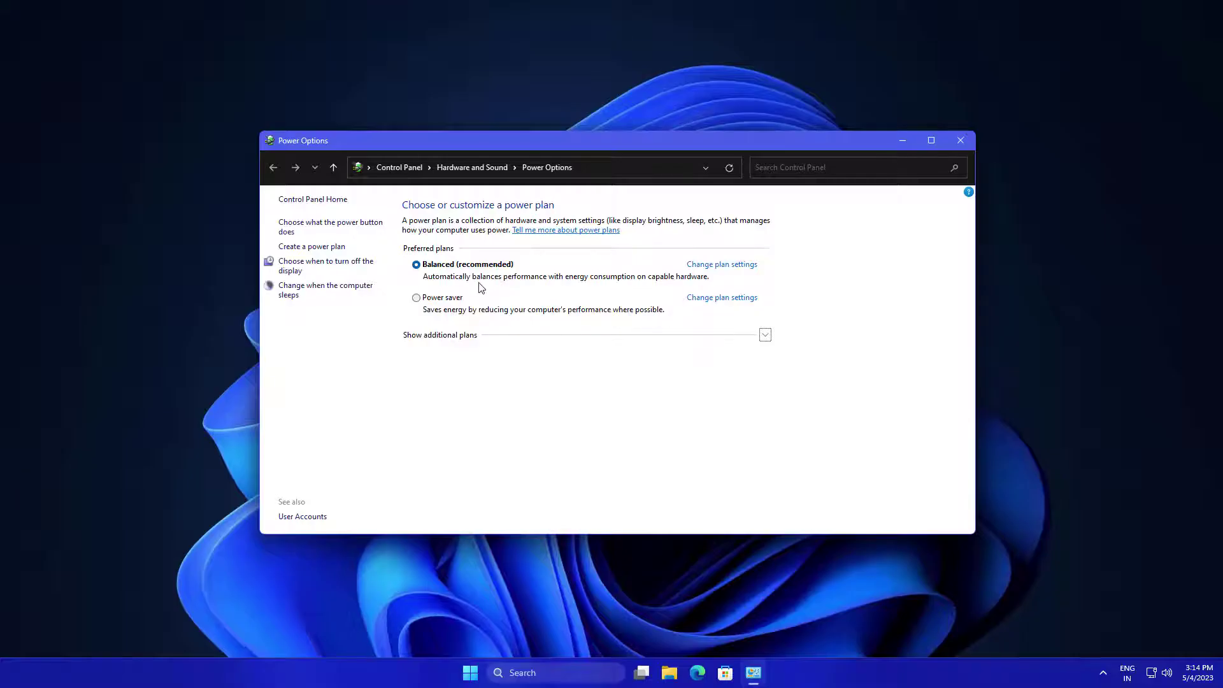
click(472, 337)
click(453, 353)
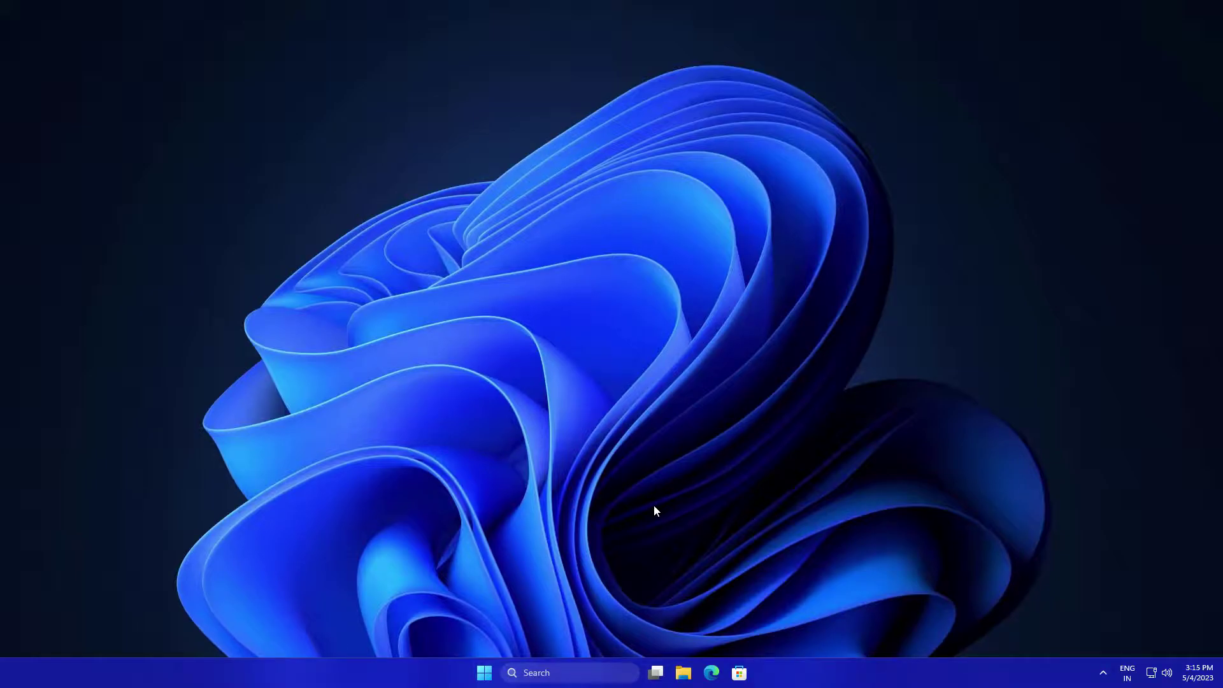
- Open the Windows Temp folder with access granted and clear its contents
key(super+r)
text(temp)
key(Return)
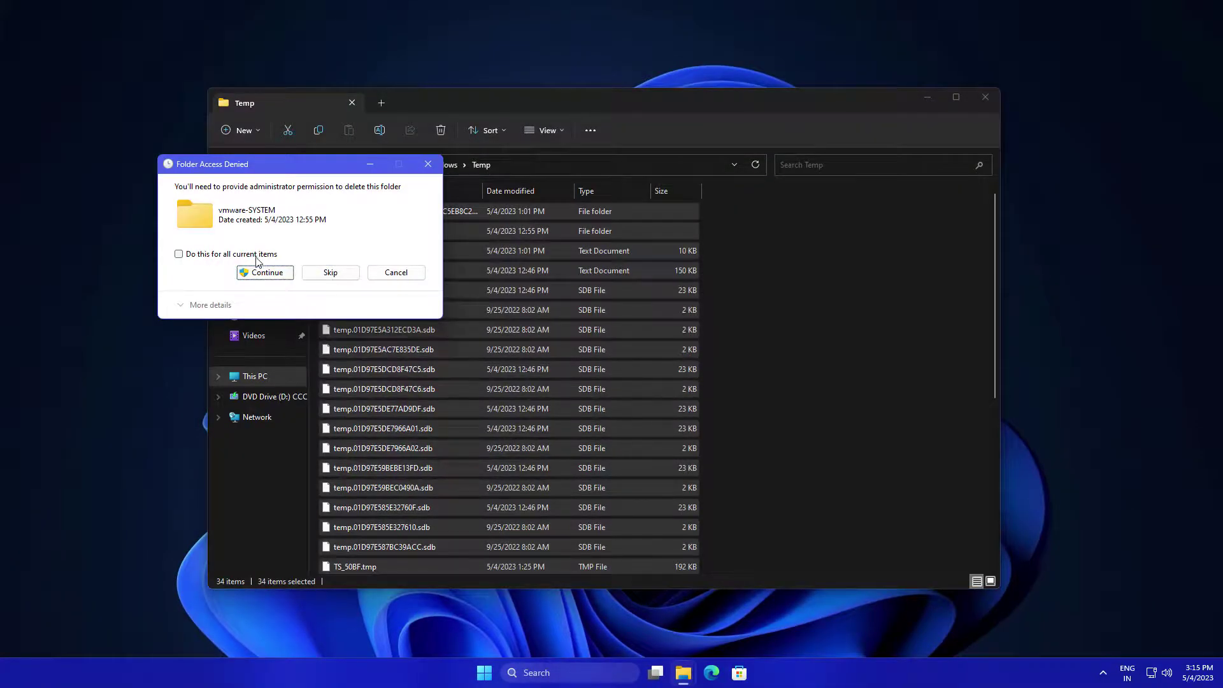
click(257, 256)
click(264, 272)
key(alt+F4)
- Delete all files in the user %temp% folder, skipping files in use
key(super+r)
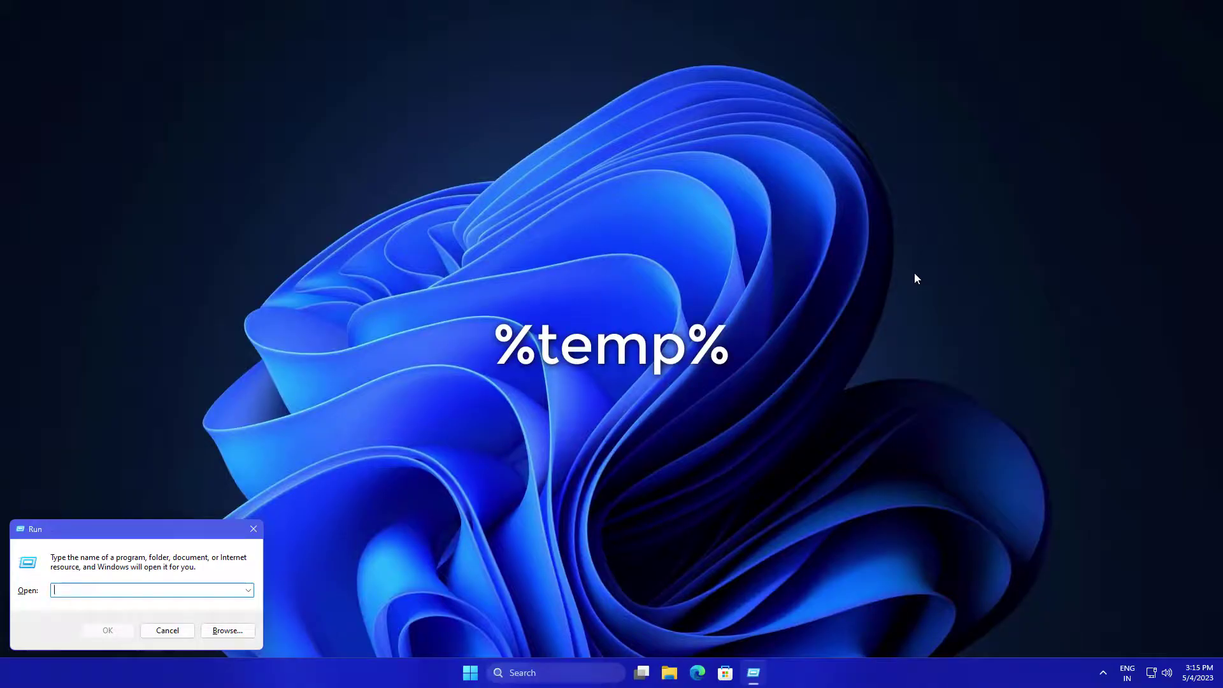
text(%temp%)
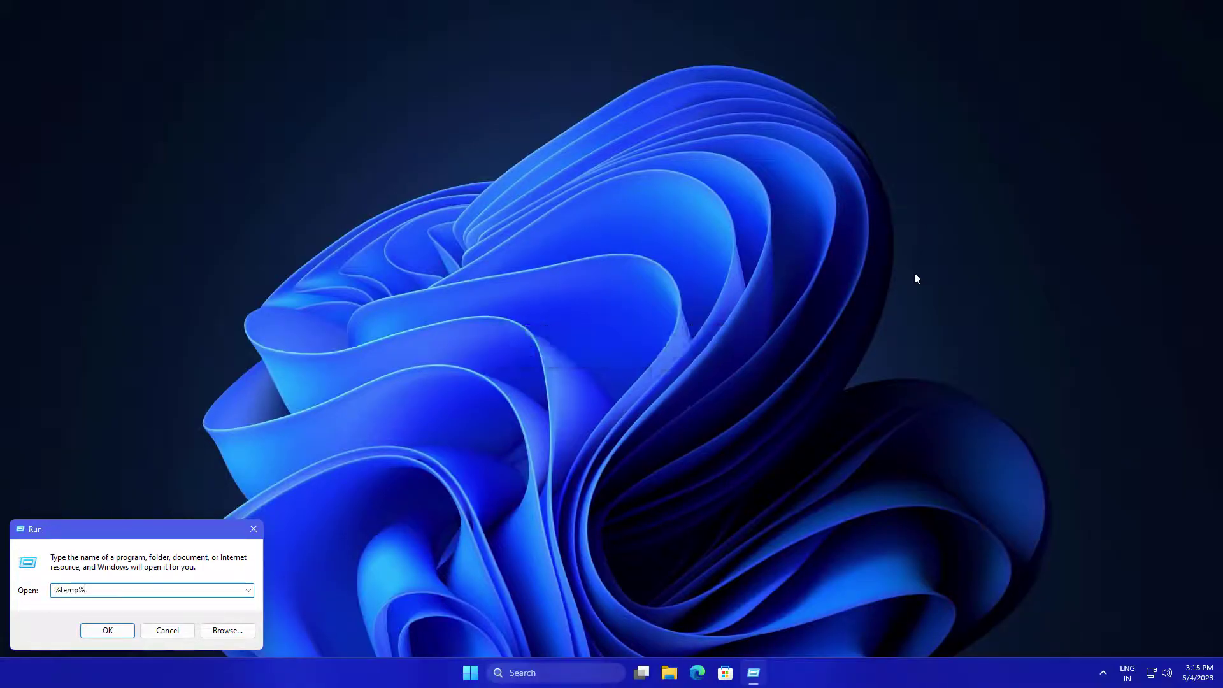
key(Return)
key(ctrl+a)
key(Delete)
click(747, 165)
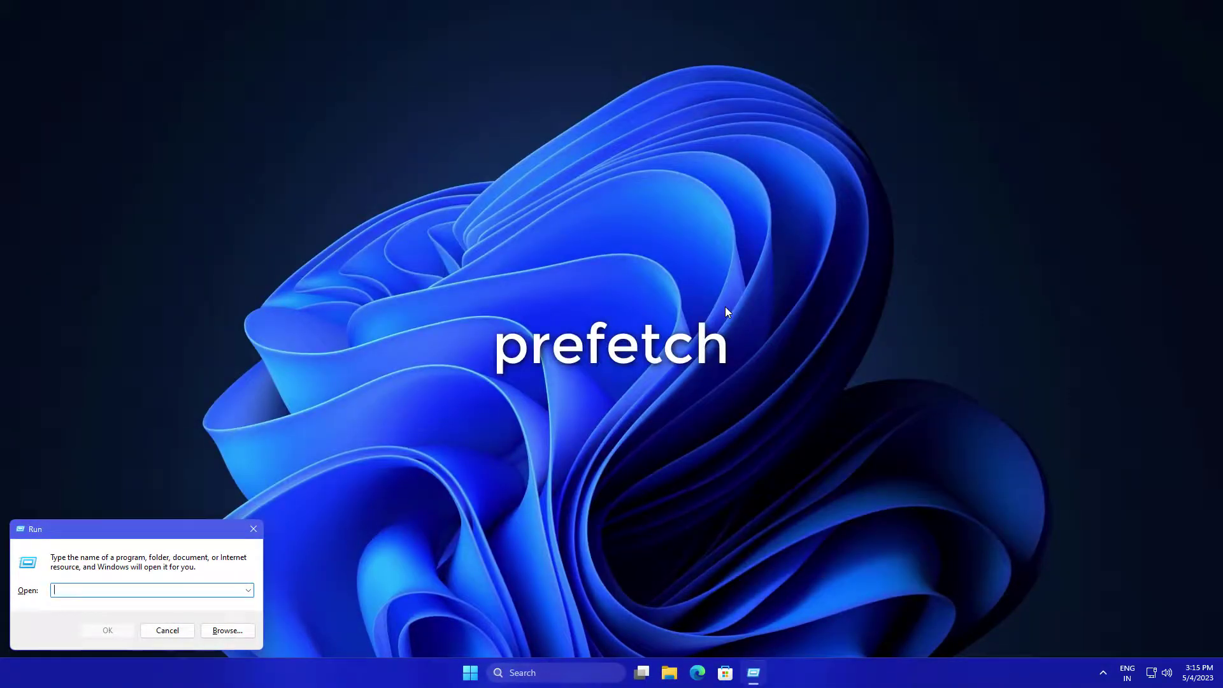
- Delete all 278 items in the Prefetch folder
text(prefetch)
key(Return)
click(628, 344)
key(ctrl+a)
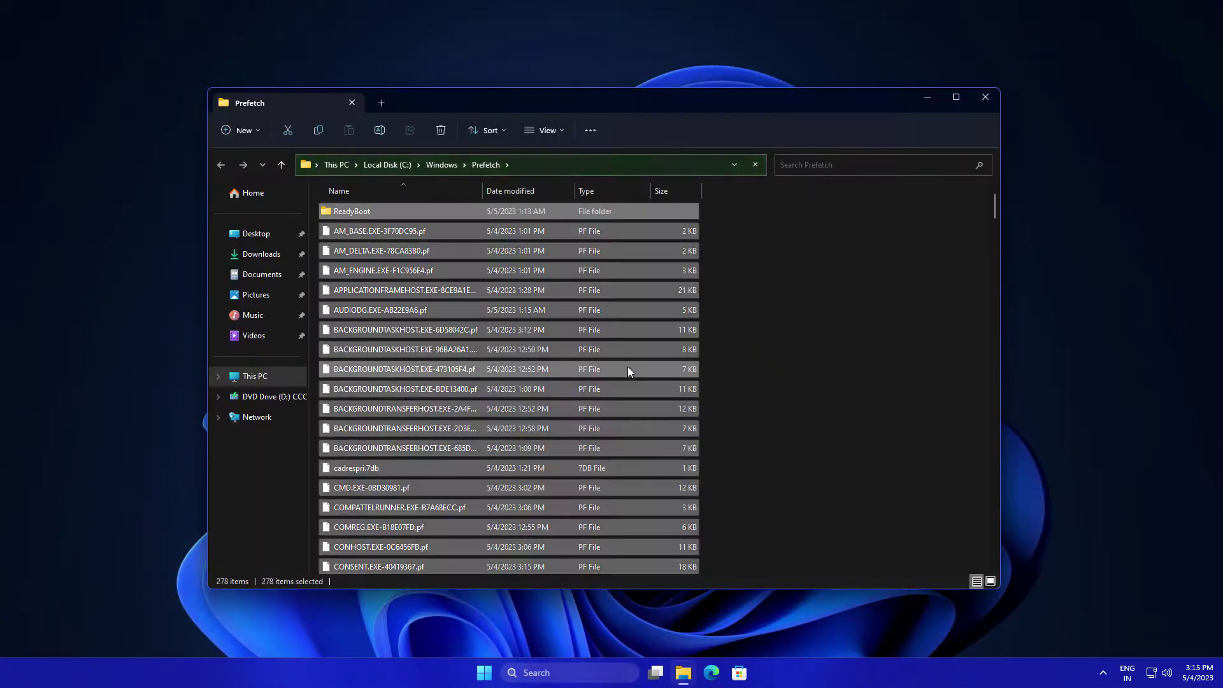
key(Delete)
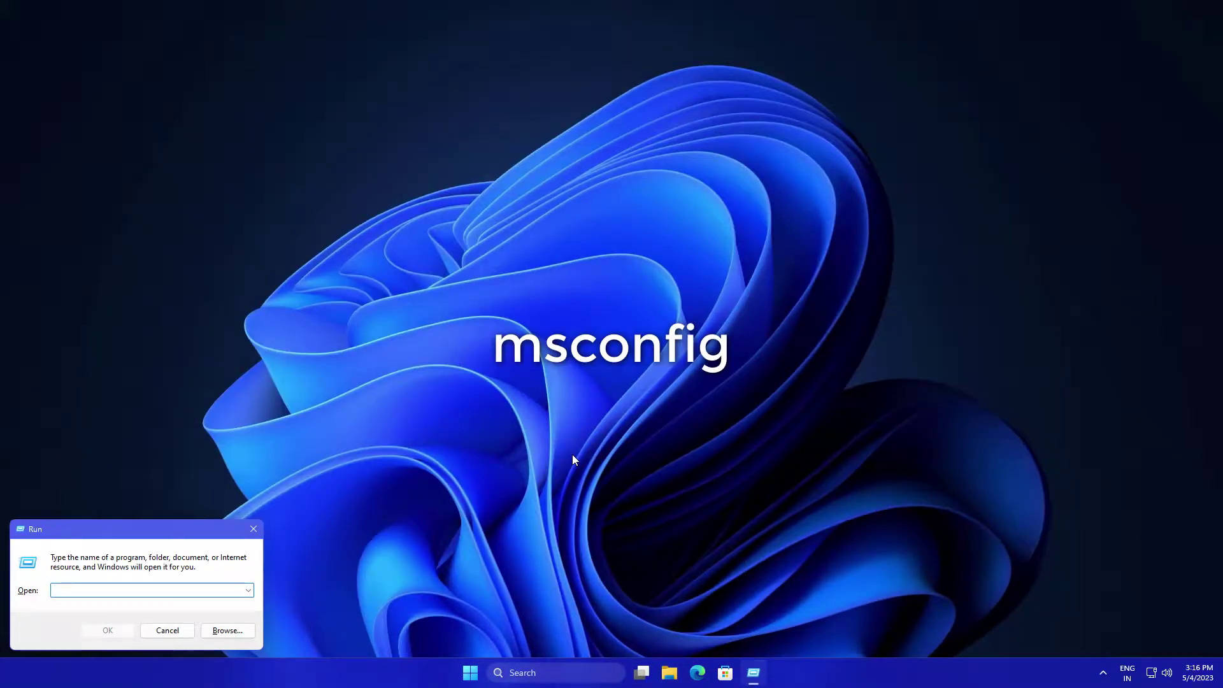
- In msconfig, hide Microsoft services, disable the three VMware services, and apply
text(msconfig)
key(Return)
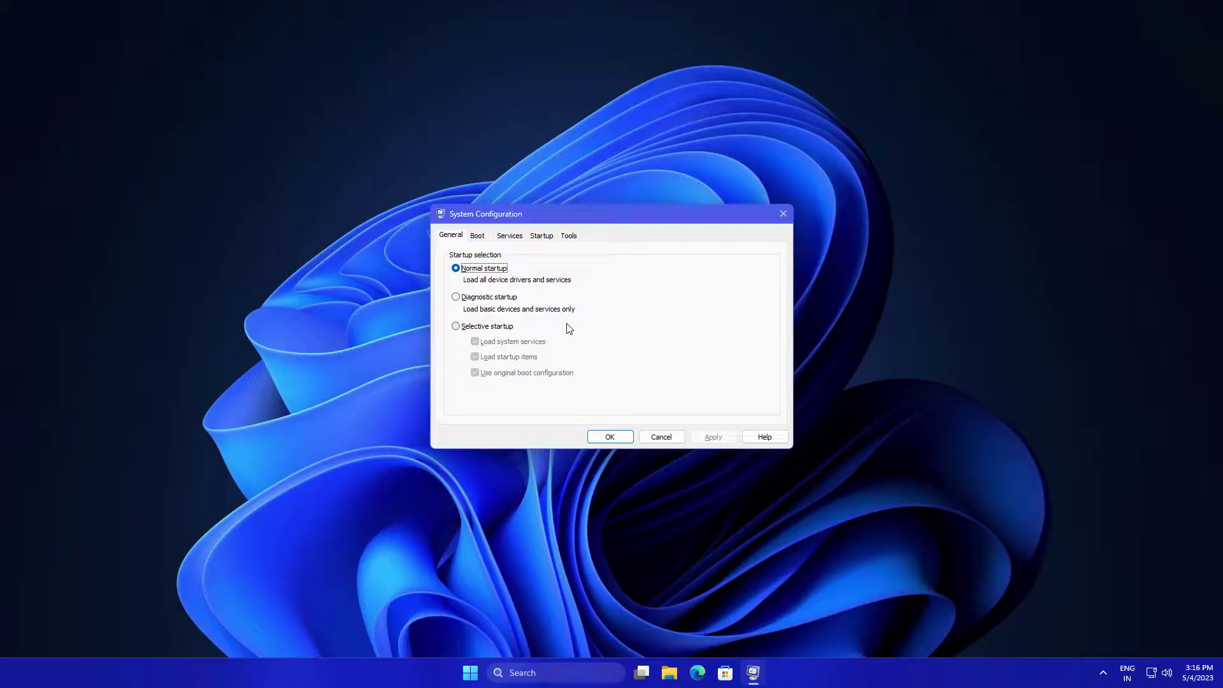
click(517, 242)
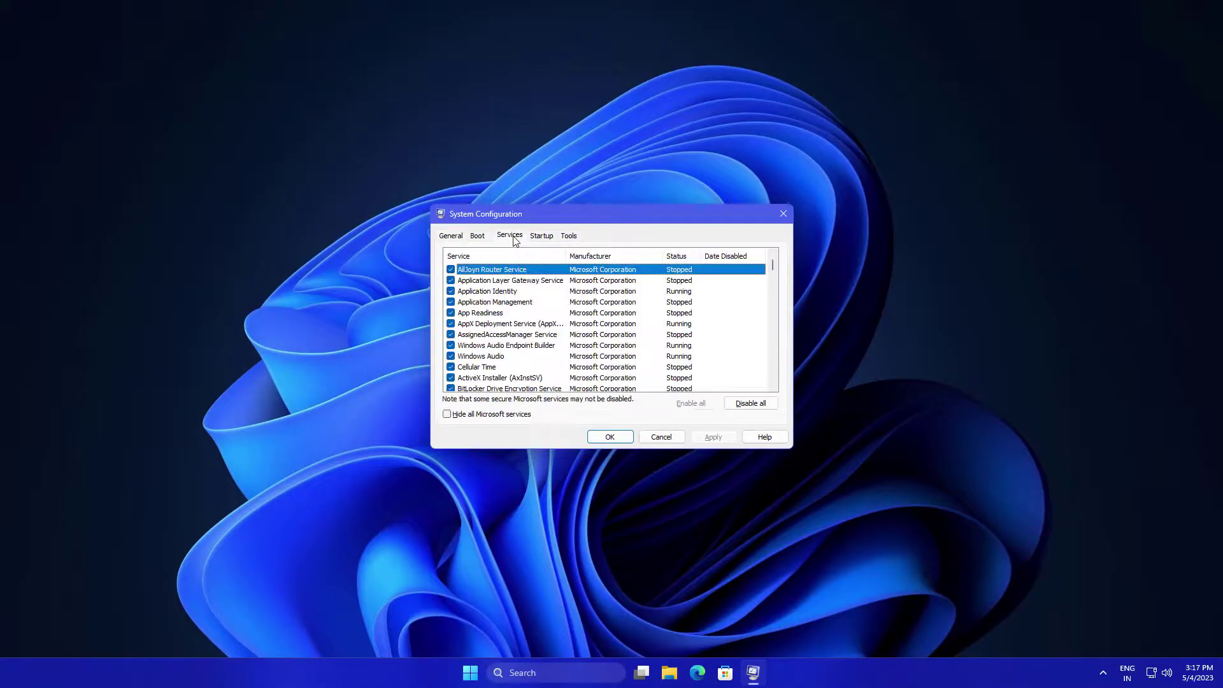
click(457, 418)
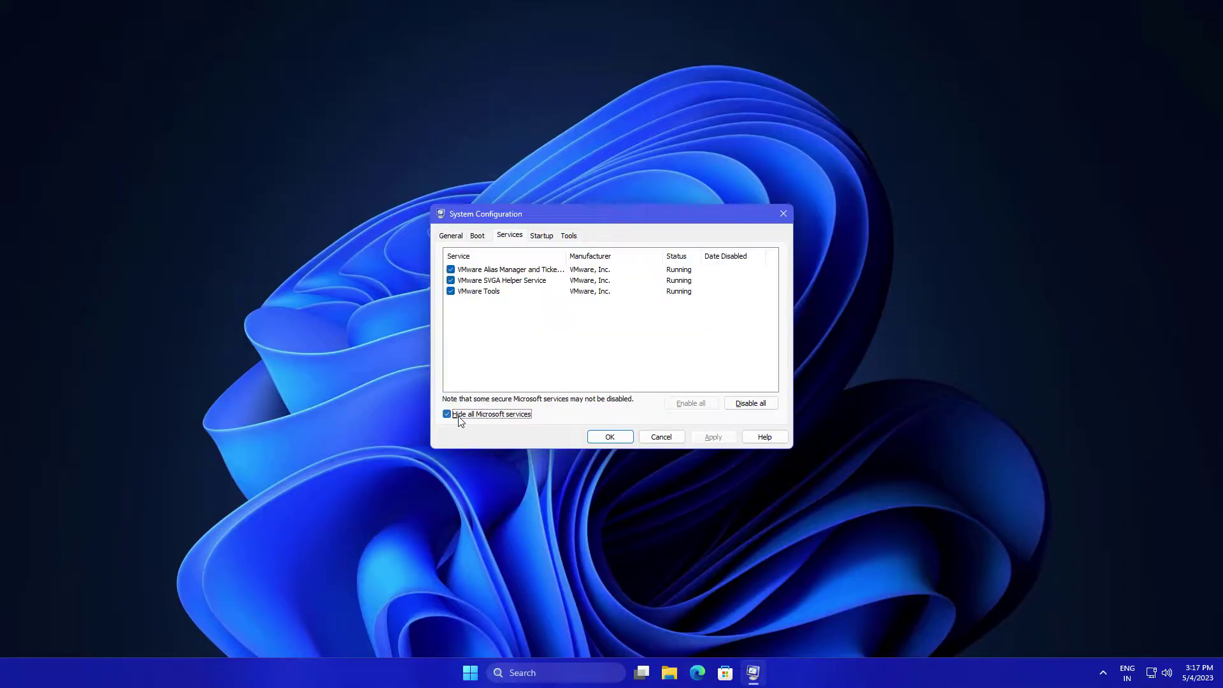
click(739, 407)
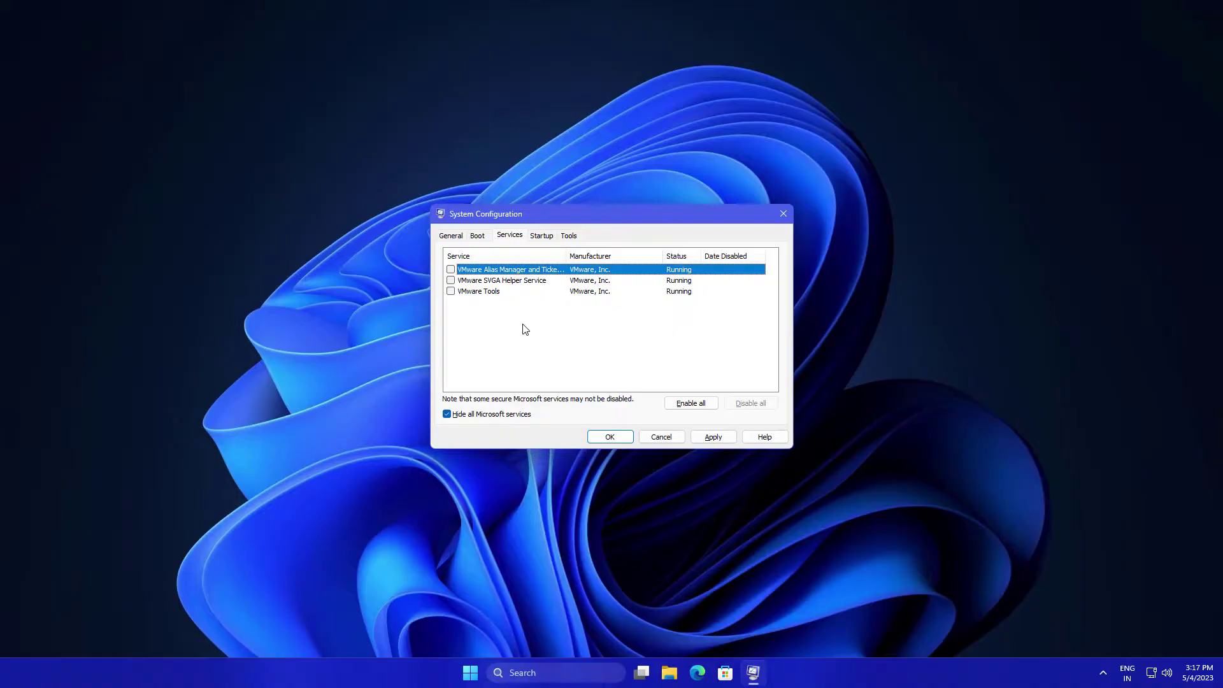
click(732, 441)
click(621, 438)
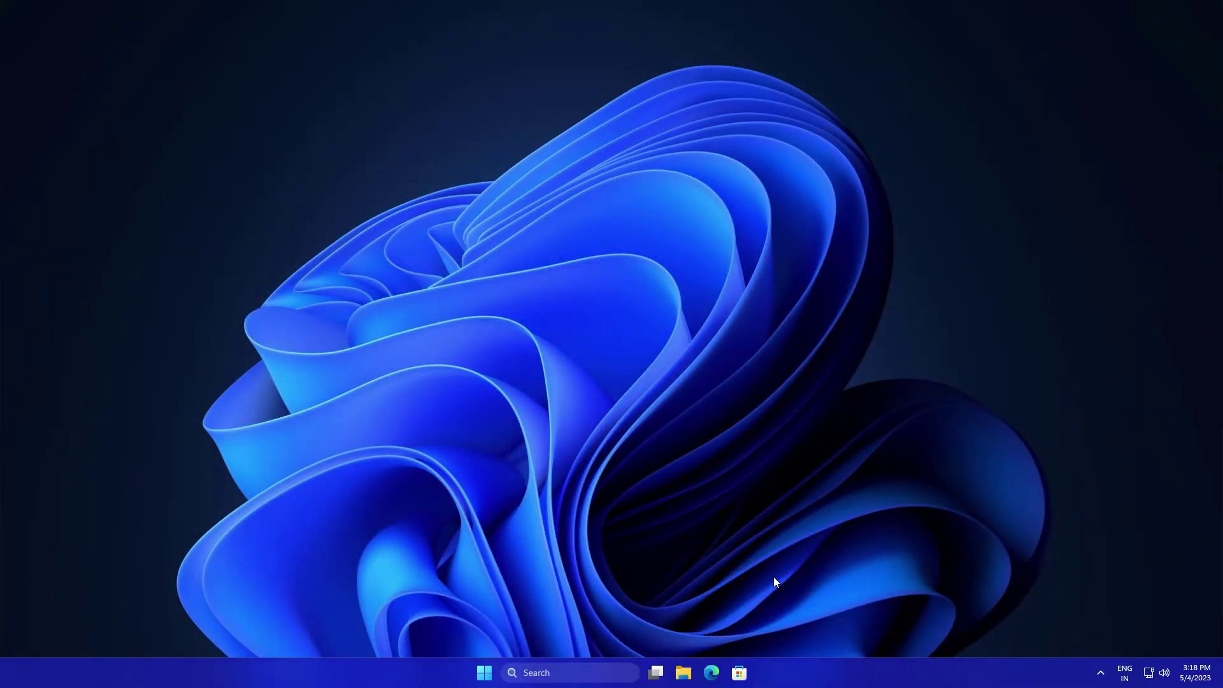
right_click(797, 663)
click(805, 628)
click(292, 174)
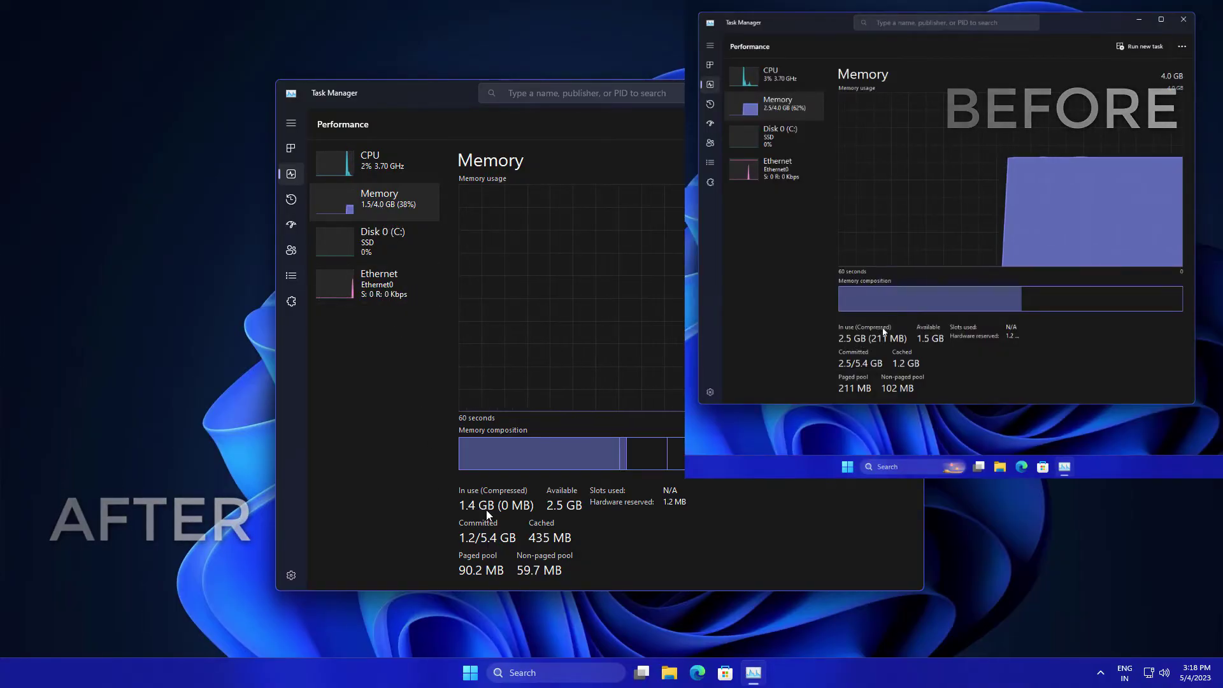
click(404, 178)
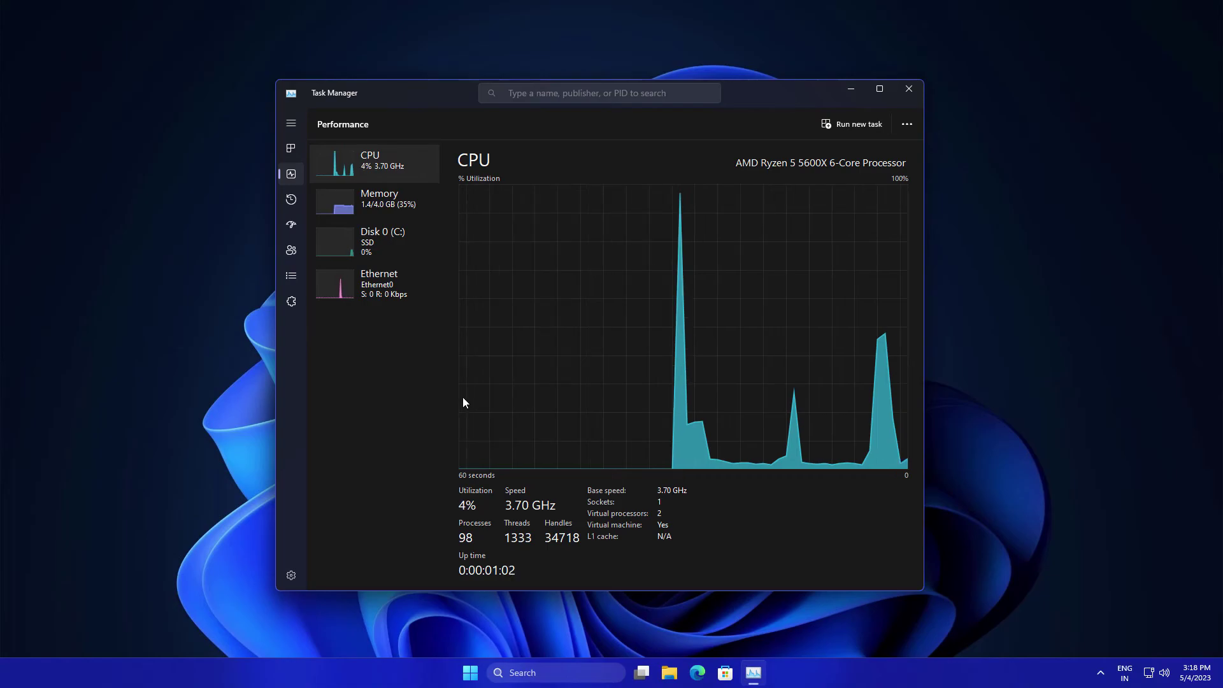
click(404, 213)
key(alt+F4)
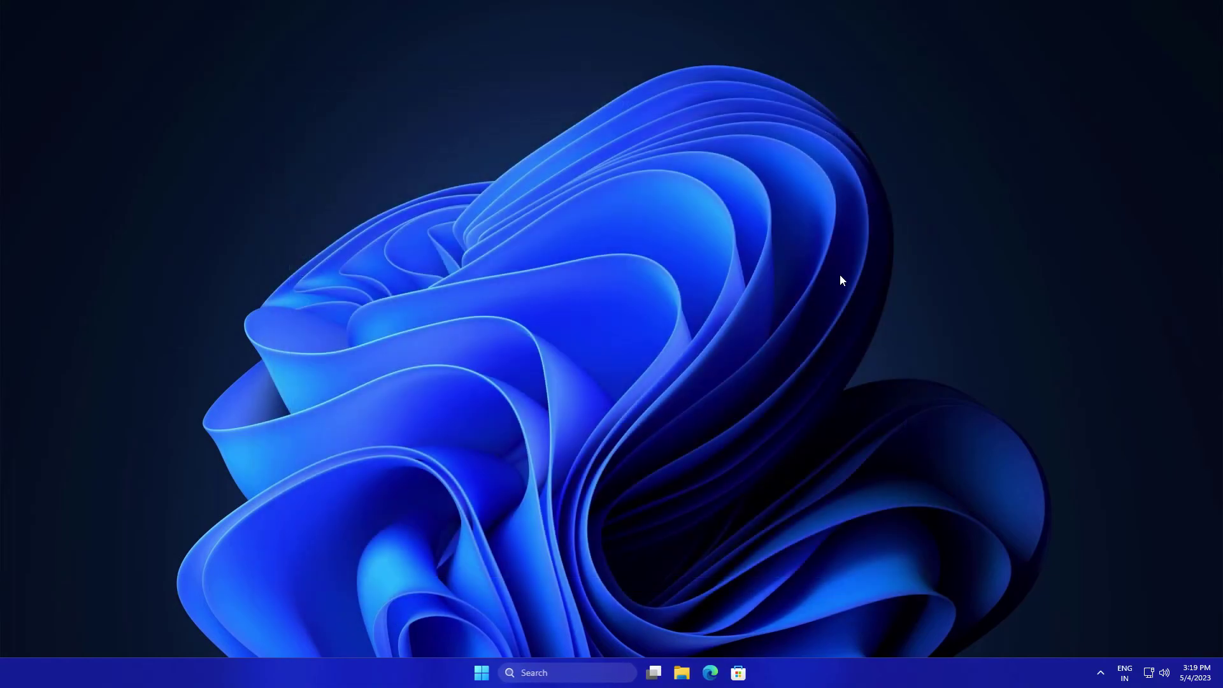